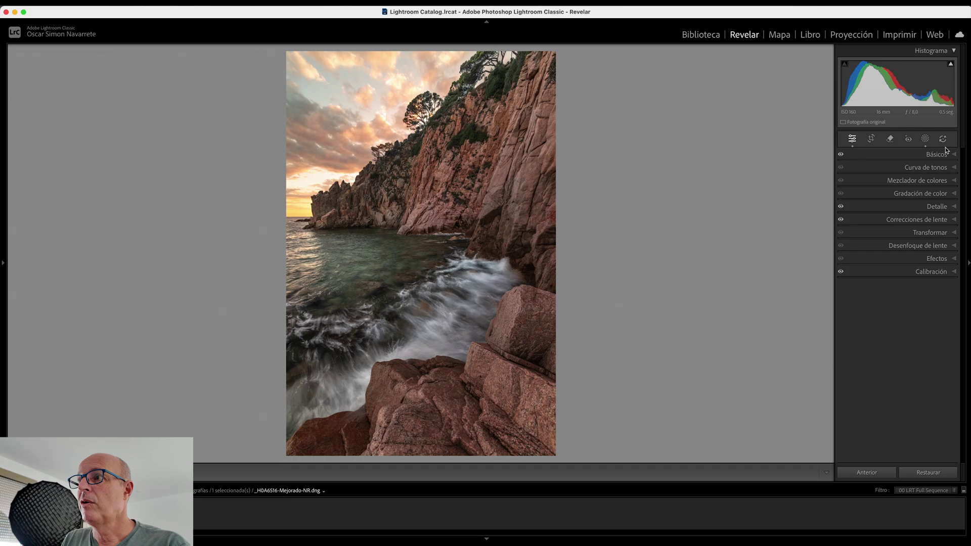
- Delete every existing mask from the coastal photo via Eliminar todas las máscaras
click(926, 140)
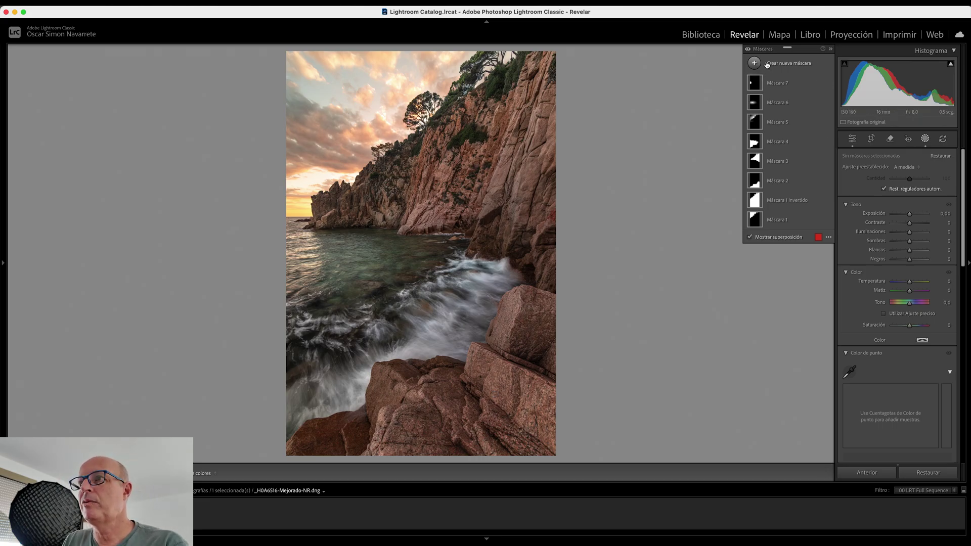
click(819, 83)
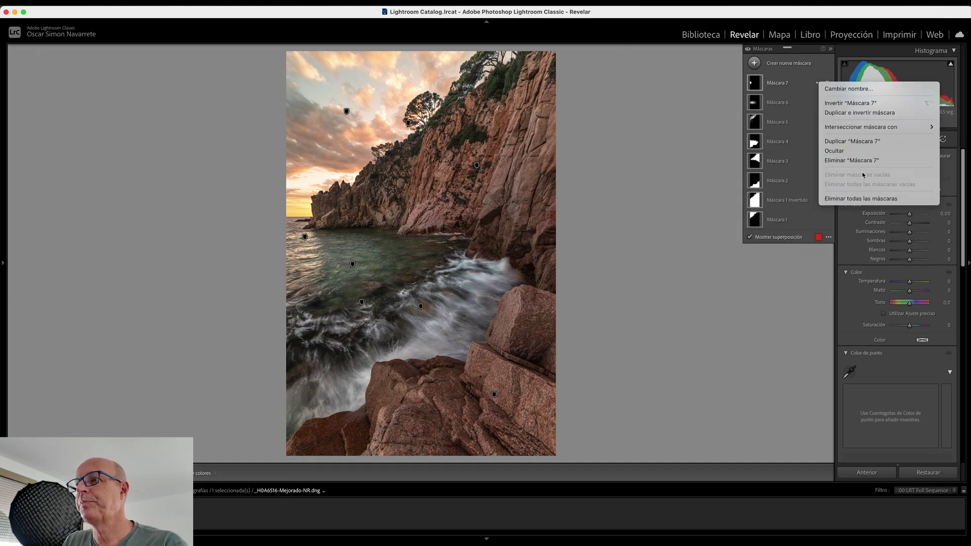
click(850, 199)
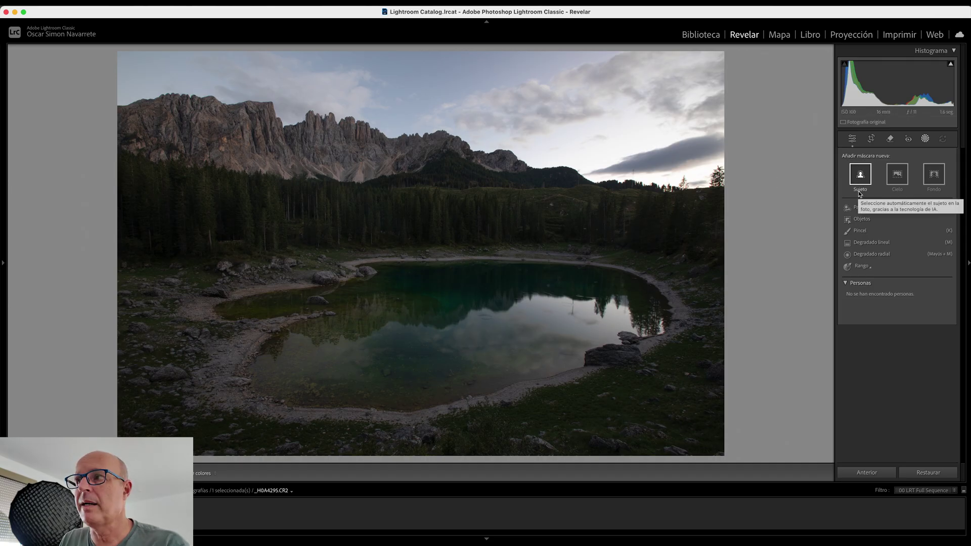
- Create a Cielo mask and darken the sky, lowering its whites and warming it
click(900, 180)
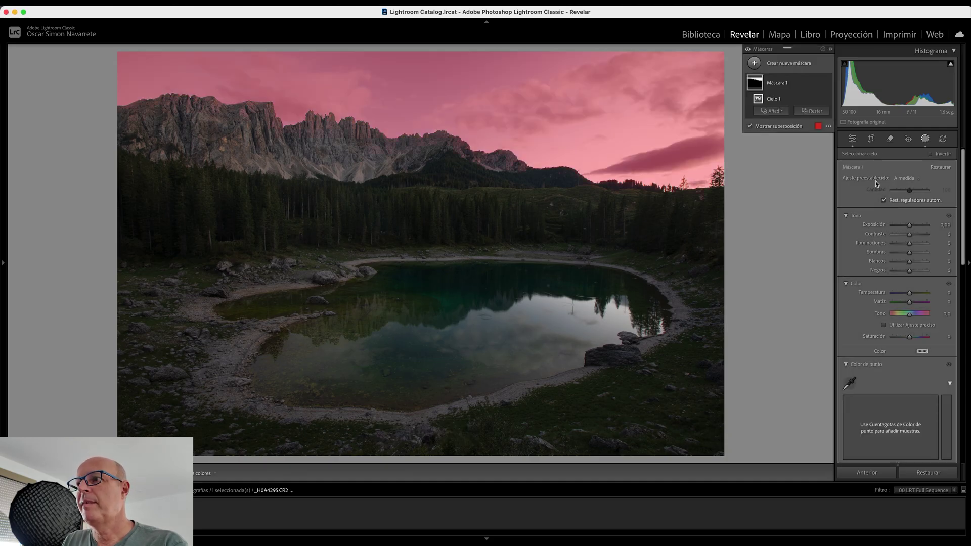
drag(910, 226, 906, 228)
drag(909, 263, 913, 296)
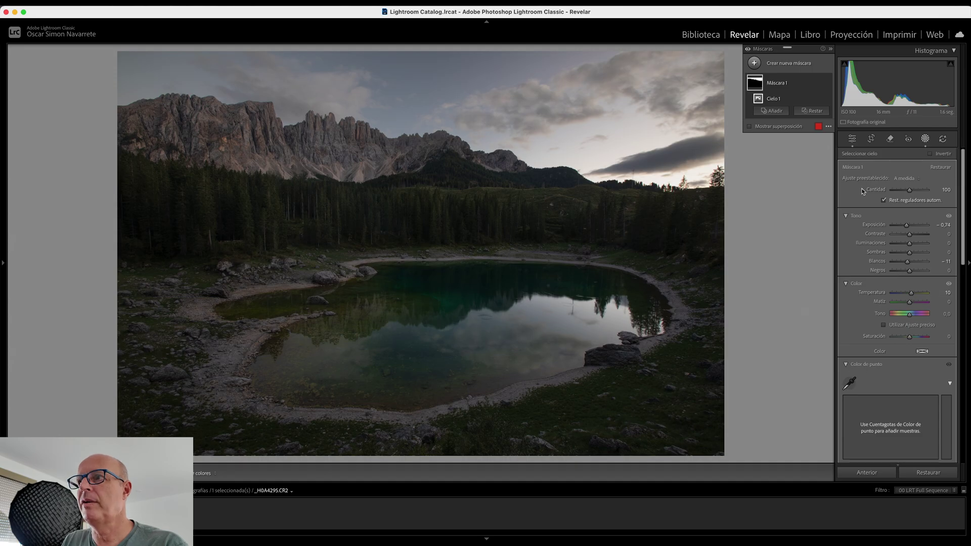
mouse_move(789, 83)
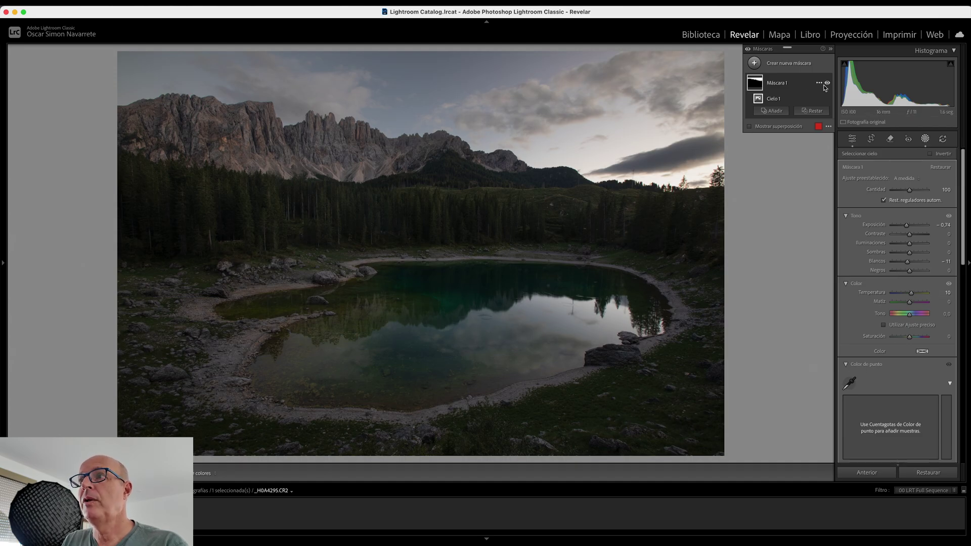
- Duplicate and invert the sky mask, lifting the landscape's exposure to 0.29
click(820, 84)
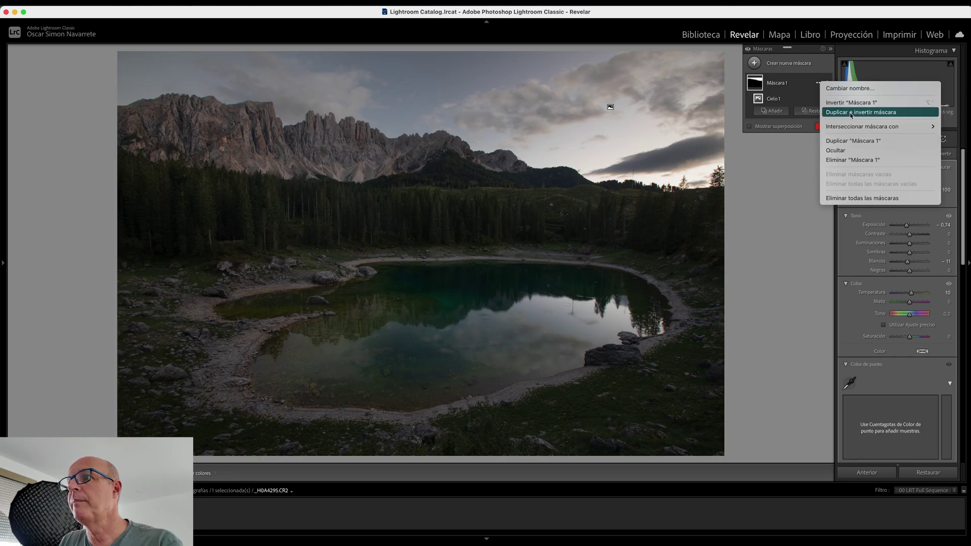
click(851, 112)
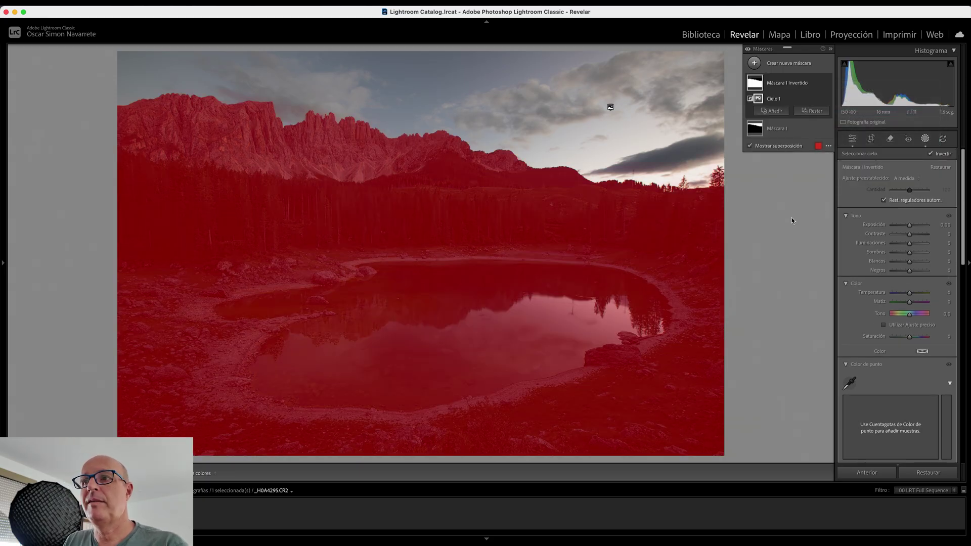
drag(910, 226, 911, 225)
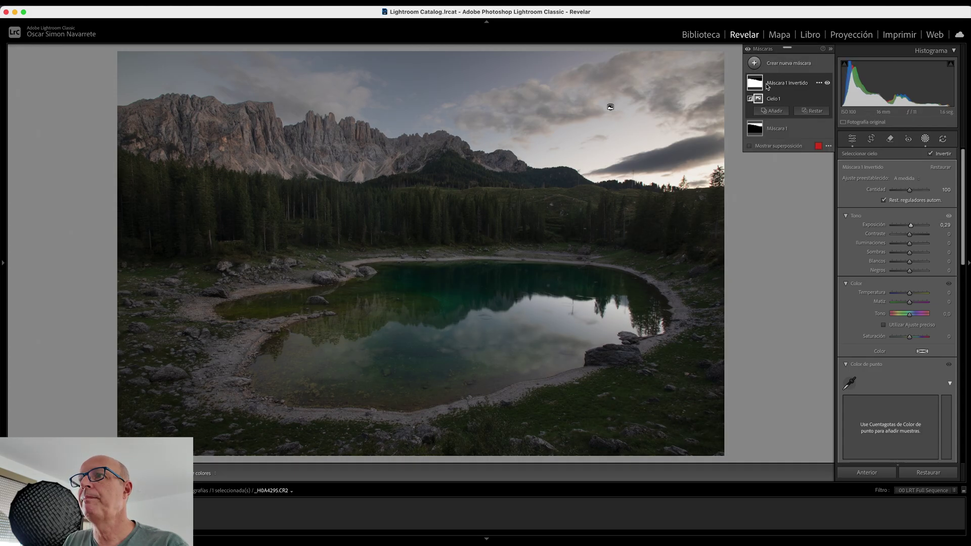
- Create an object-selection mask by brushing over the whole lake, including its gaps
click(755, 65)
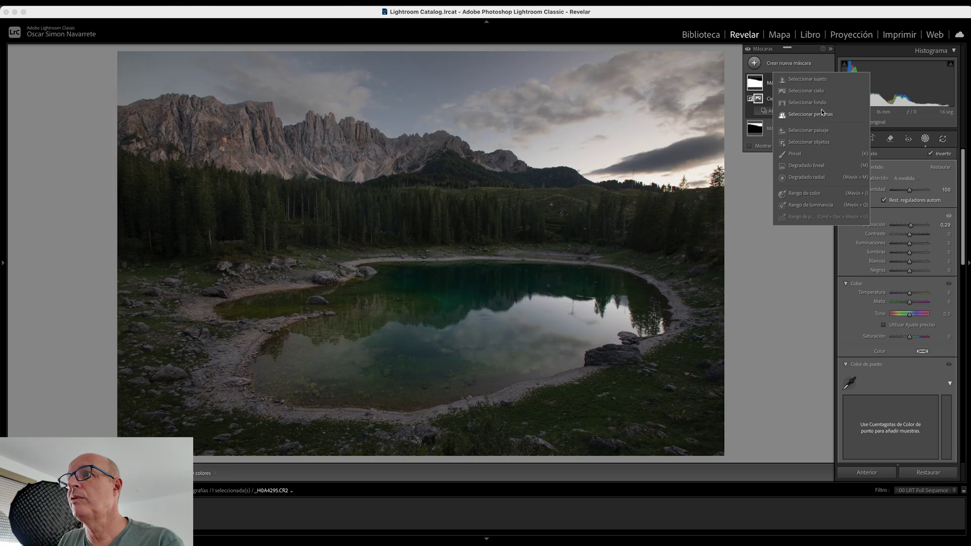
click(824, 144)
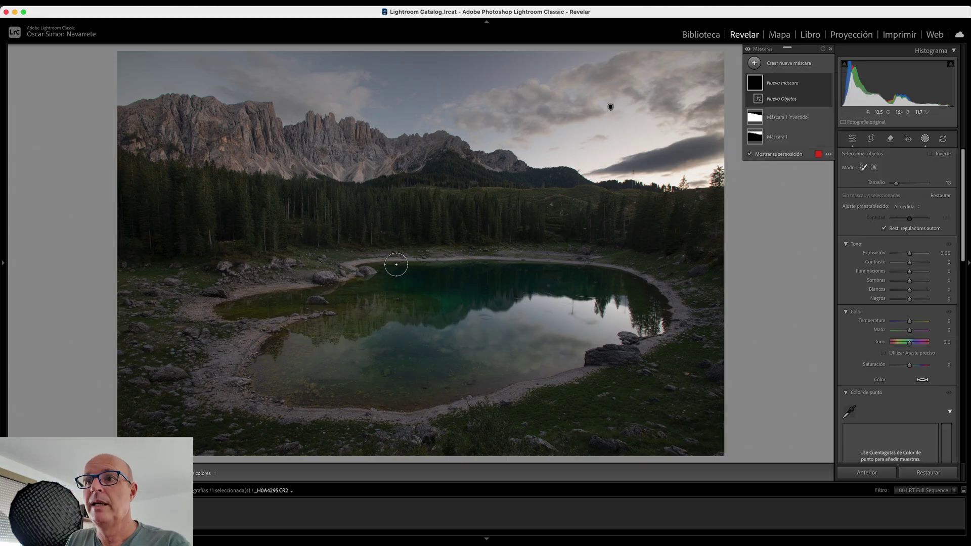
mouse_move(351, 266)
mouse_down()
mouse_move(531, 263)
mouse_move(618, 344)
mouse_move(427, 405)
mouse_move(347, 408)
mouse_move(278, 397)
mouse_move(245, 373)
mouse_move(293, 329)
mouse_move(325, 317)
mouse_move(203, 311)
mouse_move(359, 275)
mouse_move(325, 299)
mouse_move(435, 278)
mouse_move(535, 281)
mouse_move(646, 311)
mouse_up()
mouse_move(598, 341)
mouse_down()
mouse_move(462, 372)
mouse_move(267, 371)
mouse_move(379, 299)
mouse_move(622, 311)
mouse_move(503, 351)
mouse_move(369, 364)
mouse_move(315, 357)
mouse_move(369, 322)
mouse_move(337, 307)
mouse_move(556, 296)
mouse_up()
mouse_move(395, 333)
mouse_down()
mouse_move(531, 326)
mouse_move(436, 307)
mouse_up()
drag(534, 316, 554, 331)
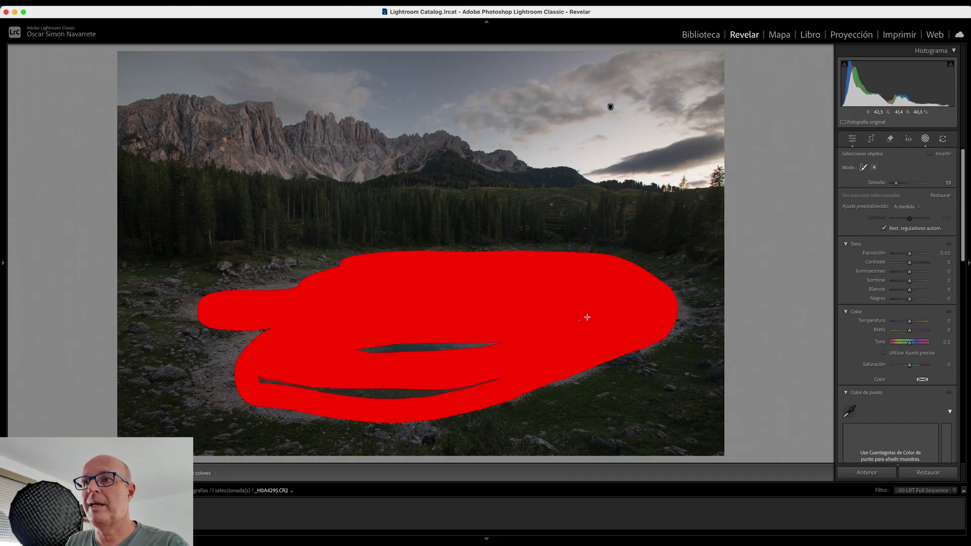
drag(405, 348, 369, 349)
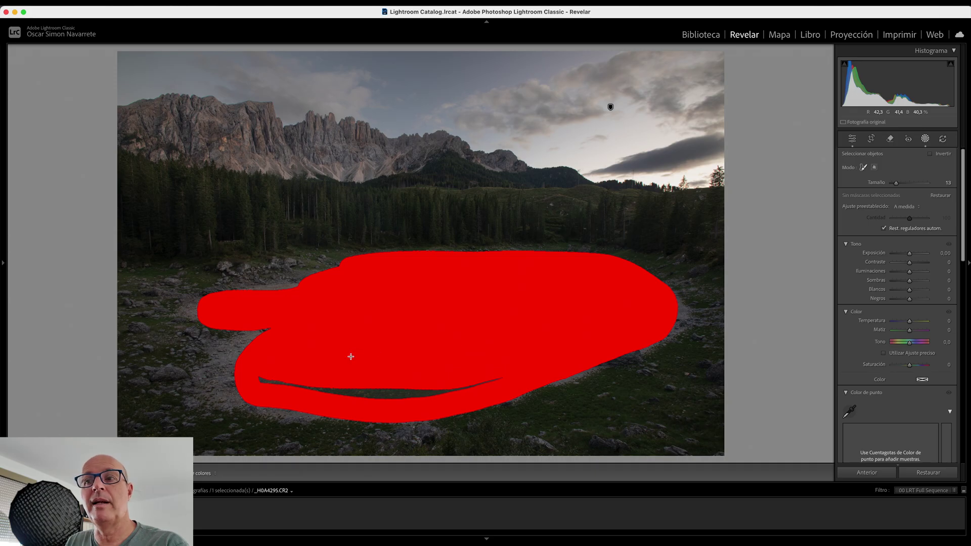
mouse_move(351, 389)
mouse_down()
mouse_move(384, 397)
mouse_move(491, 387)
mouse_up()
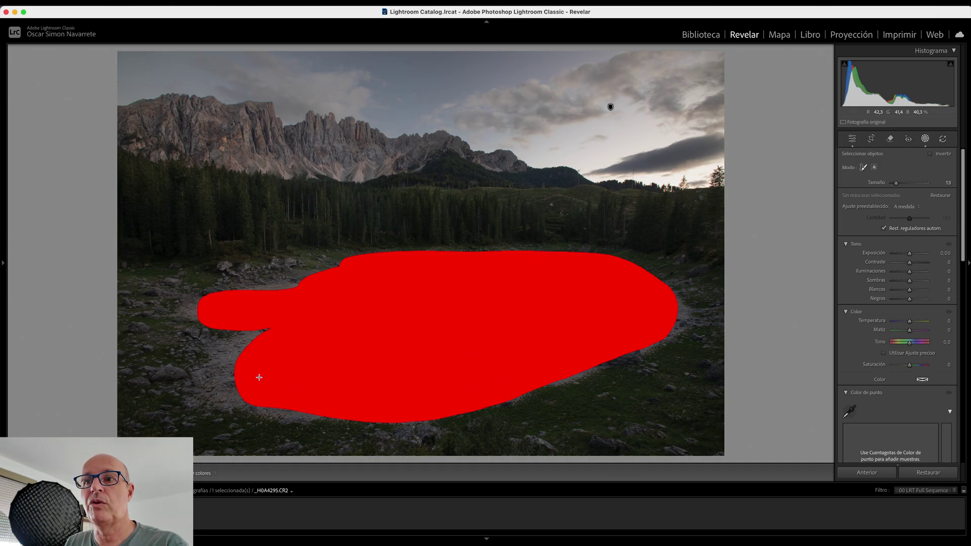
drag(496, 324, 515, 316)
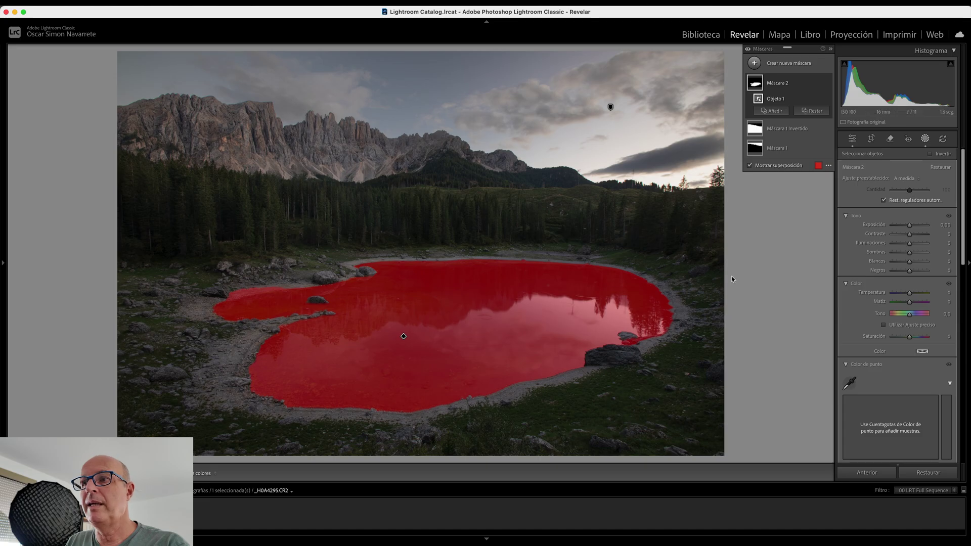
- Set the lake mask to exposure 0.39, shadows 4 and temperature 6
drag(911, 227, 913, 257)
drag(913, 296, 914, 296)
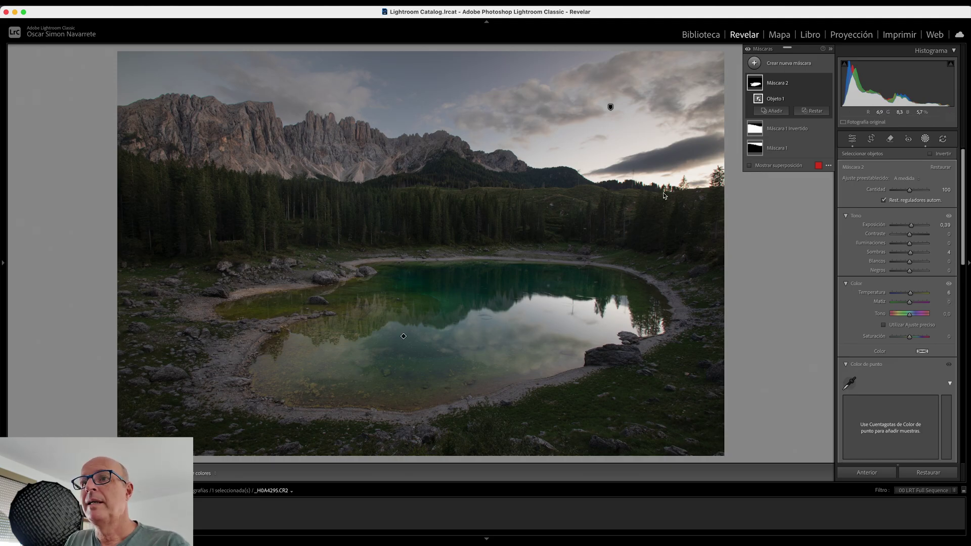
click(756, 63)
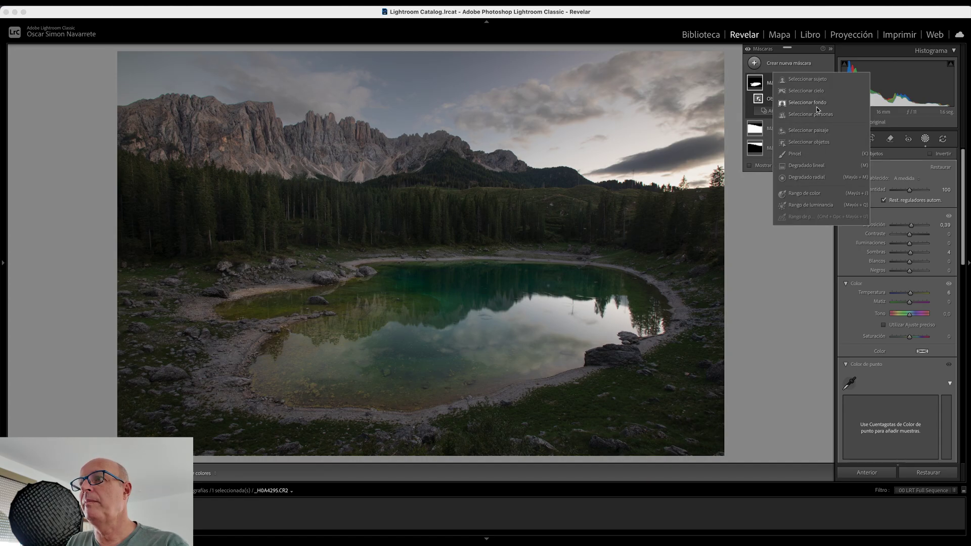
- Select the mountain ridge with a new object-selection mask brushed along it
click(816, 143)
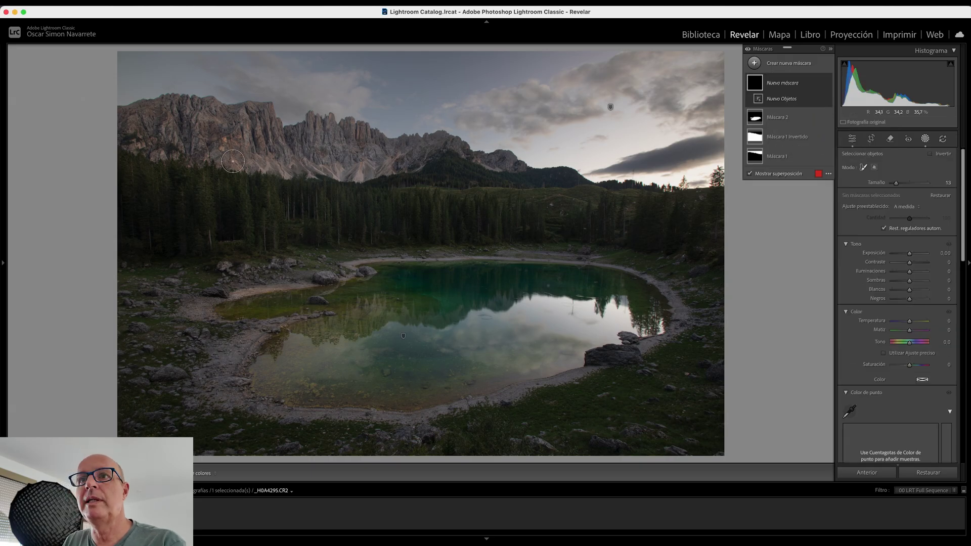
mouse_move(125, 108)
mouse_down()
mouse_move(254, 102)
mouse_move(387, 132)
mouse_up()
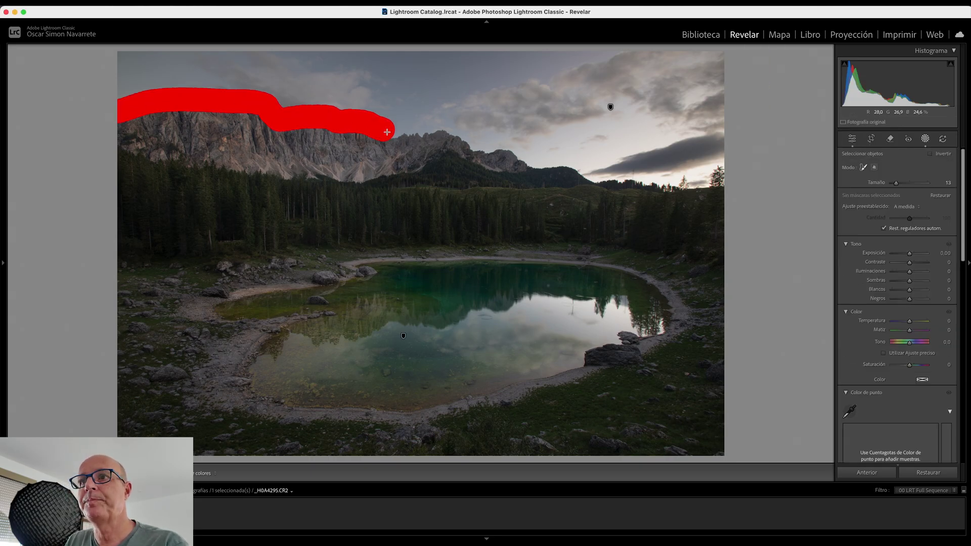
mouse_move(405, 135)
mouse_down()
mouse_move(456, 151)
mouse_move(190, 163)
mouse_move(304, 130)
mouse_move(148, 134)
mouse_move(263, 134)
mouse_move(314, 149)
mouse_move(300, 149)
mouse_up()
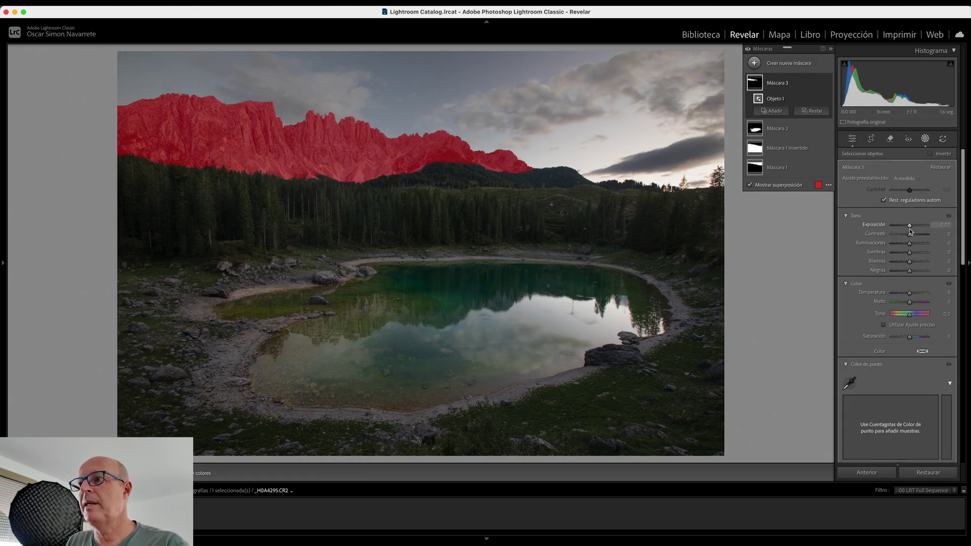
- Raise the mountain mask's whites to 11 and temperature to 13
drag(910, 228, 911, 228)
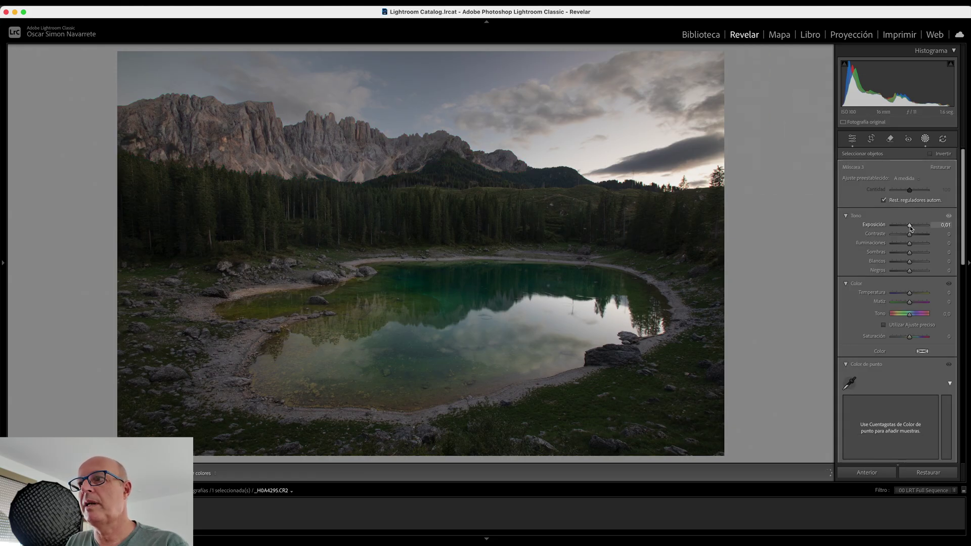
drag(914, 263, 913, 295)
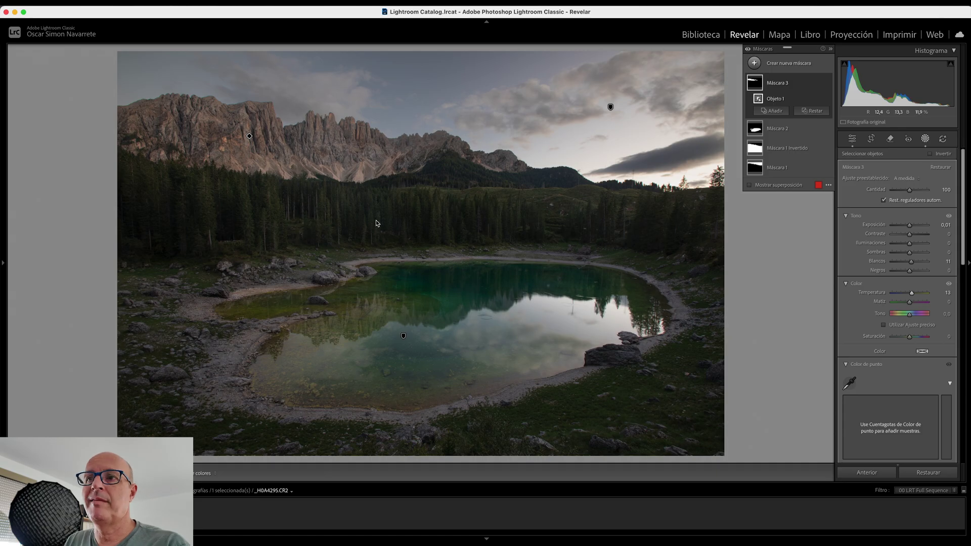
click(819, 83)
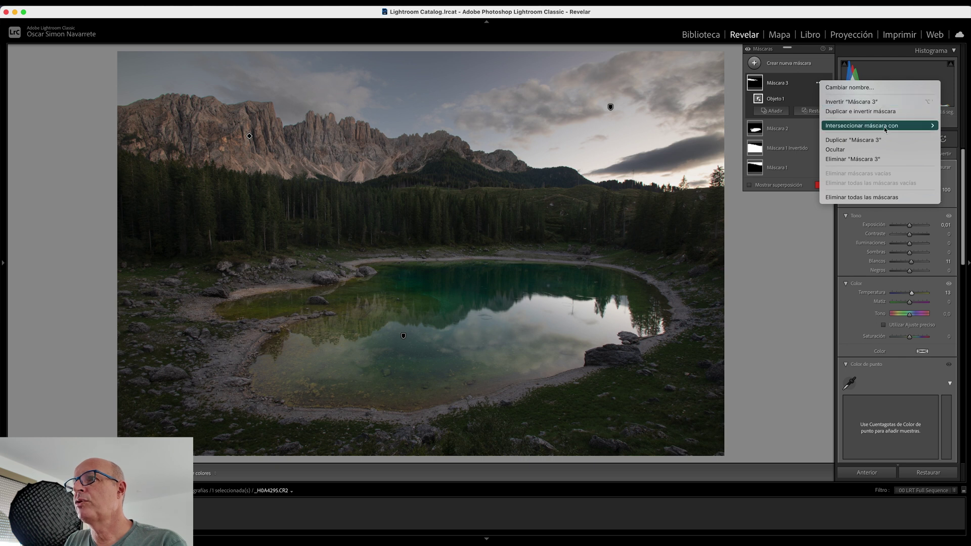
- Delete all masks on the lake photo and start a Paisaje mask with sky and mountains
click(868, 197)
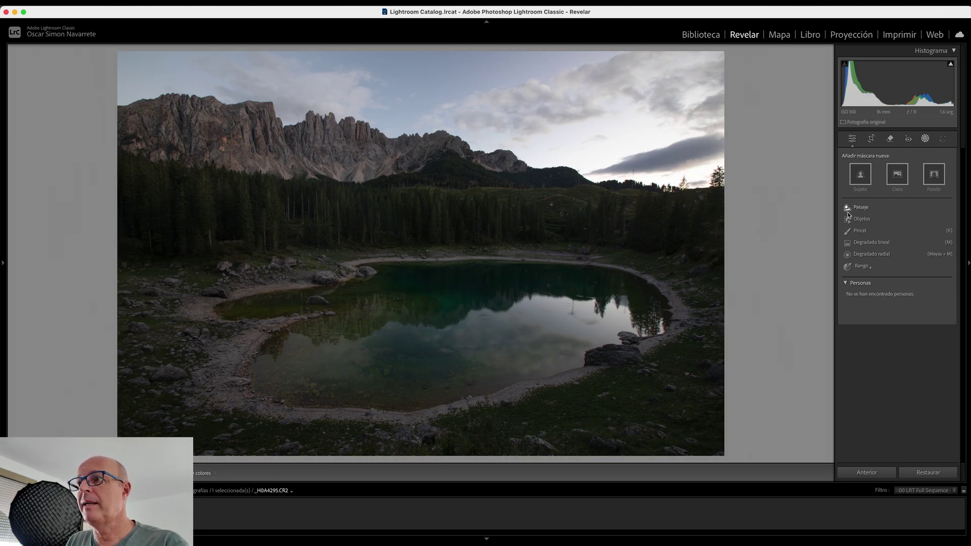
click(861, 207)
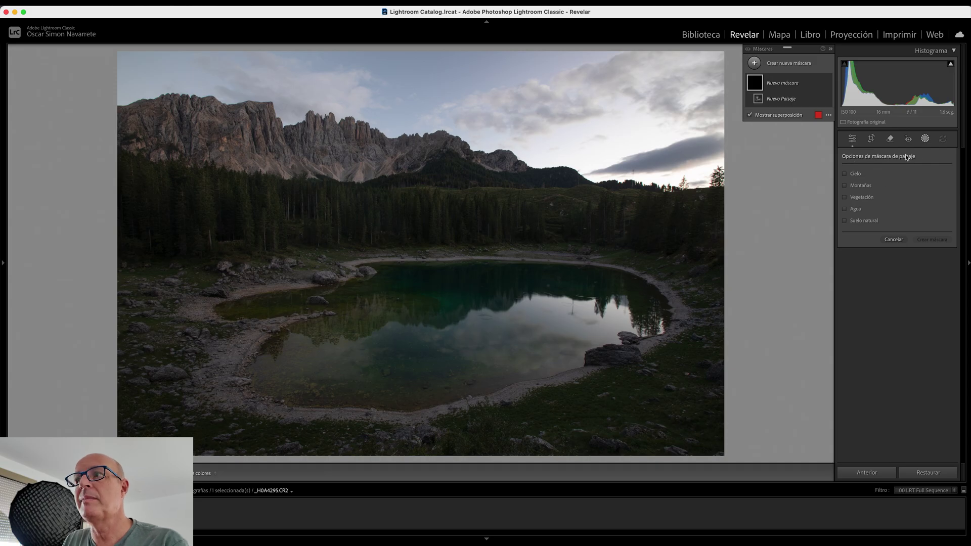
mouse_move(860, 185)
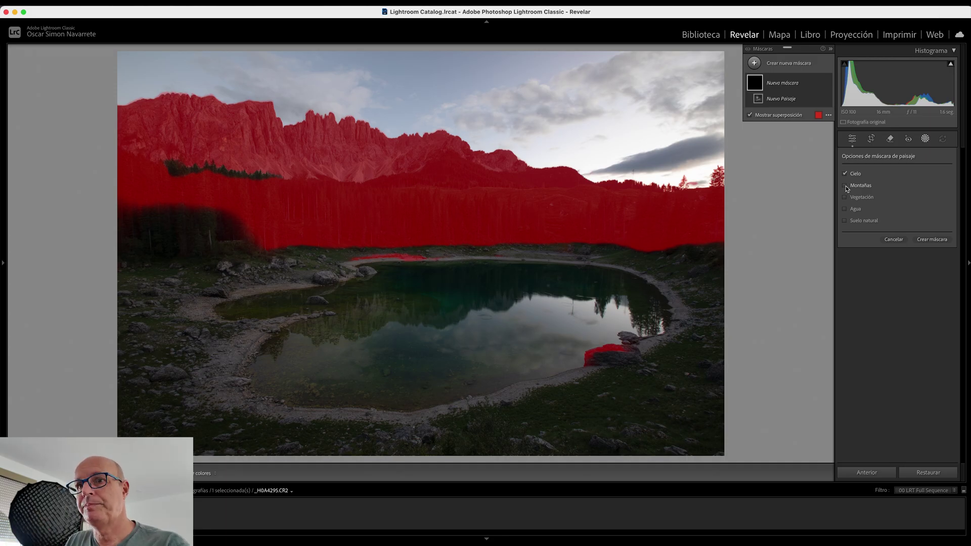
click(845, 185)
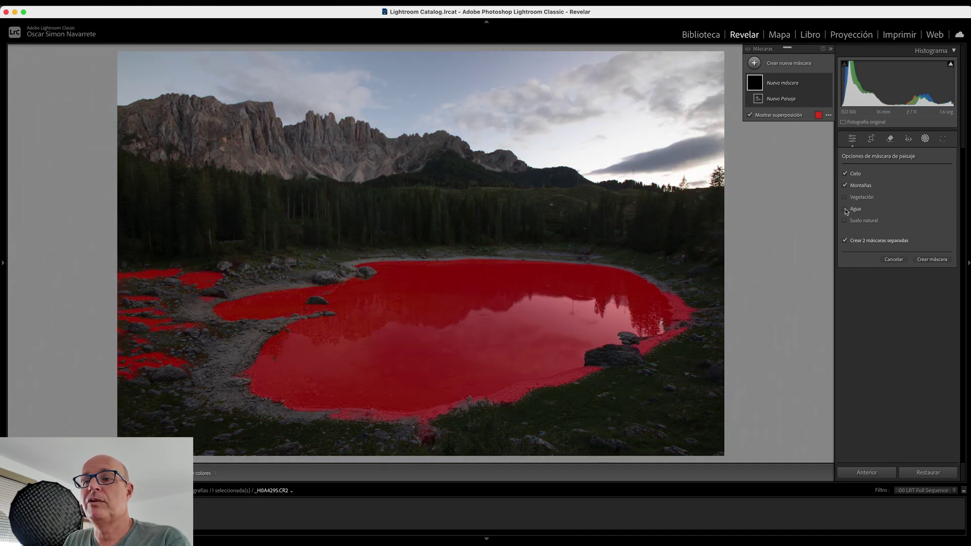
- Add Agua and Suelo natural, creating four separate landscape masks
click(844, 208)
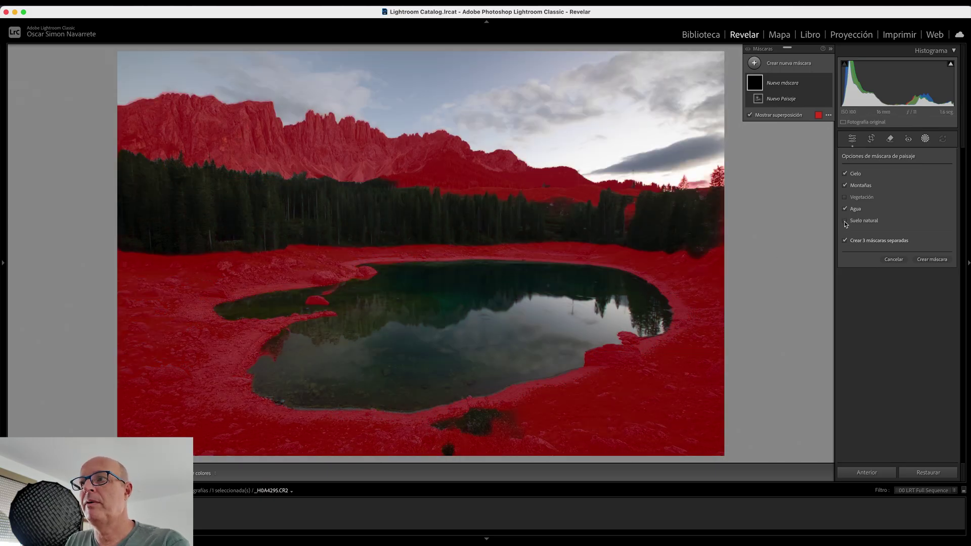
click(845, 221)
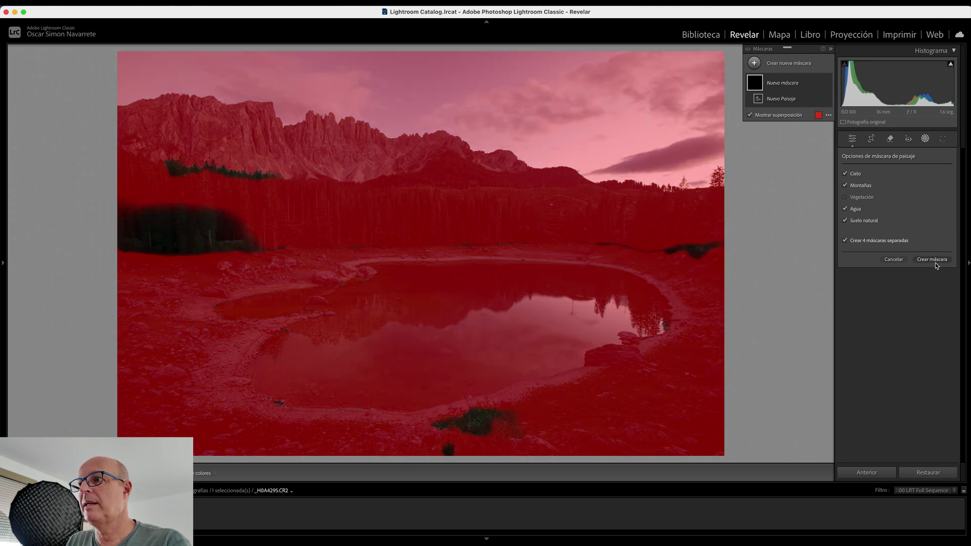
click(932, 260)
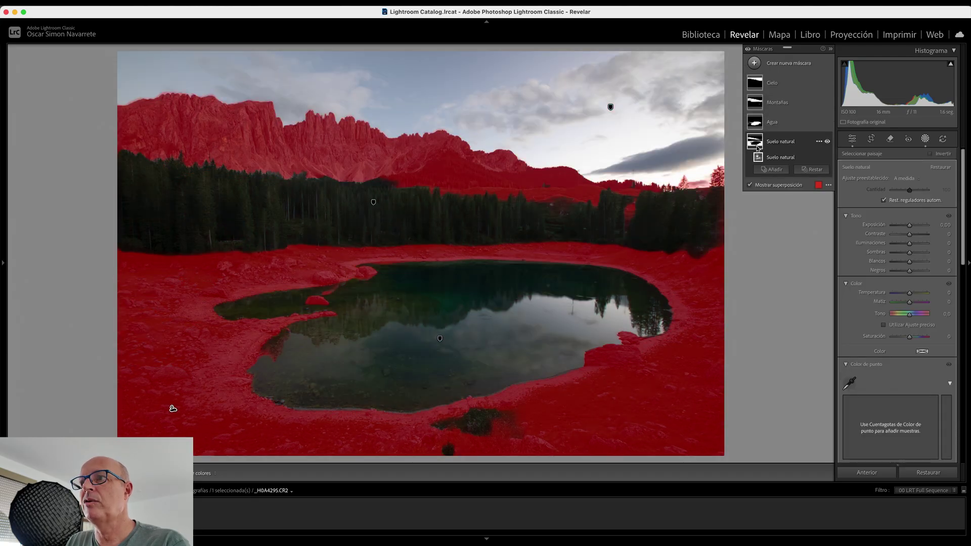
click(757, 85)
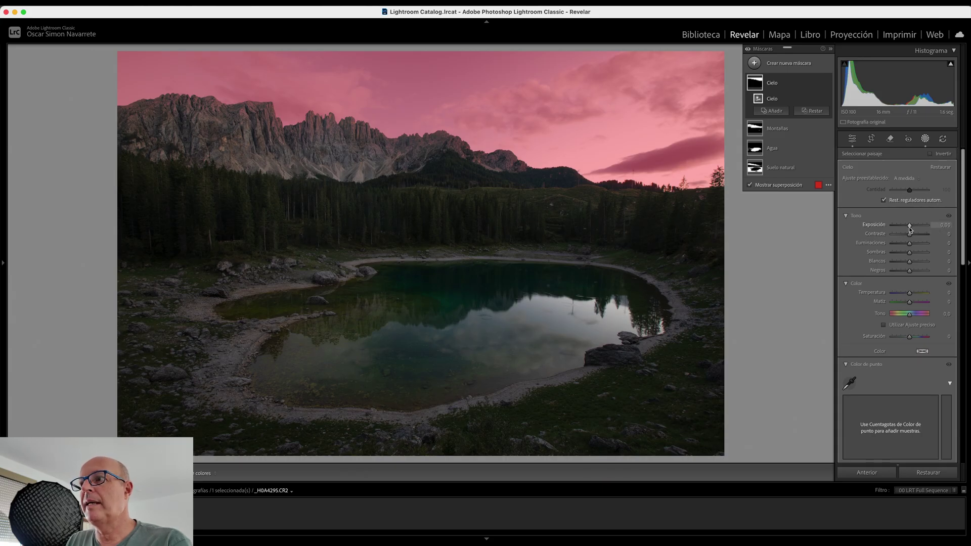
- Darken the sky to exposure -0.30 and ready a Restar brush at flow 100 on the Agua mask
drag(910, 226, 909, 226)
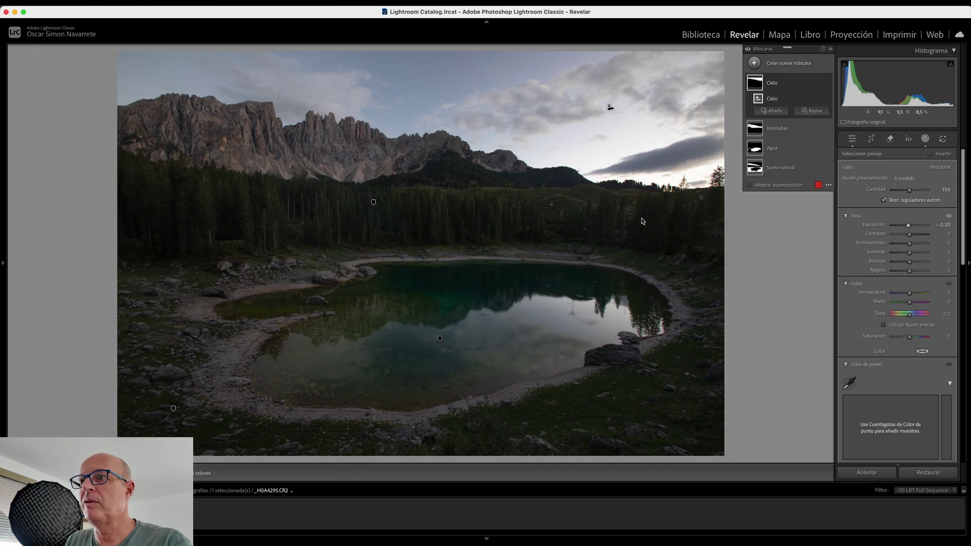
click(757, 152)
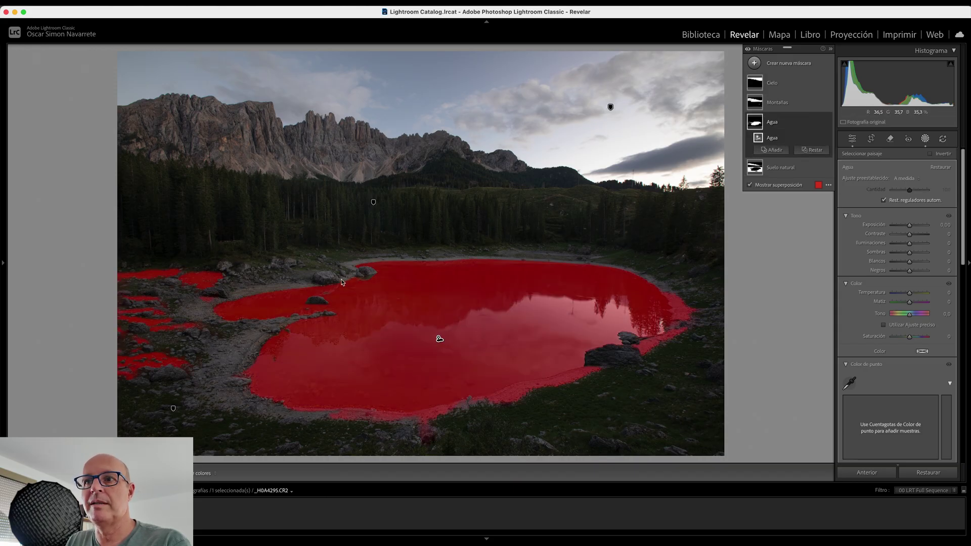
click(816, 151)
click(821, 247)
drag(919, 192, 931, 191)
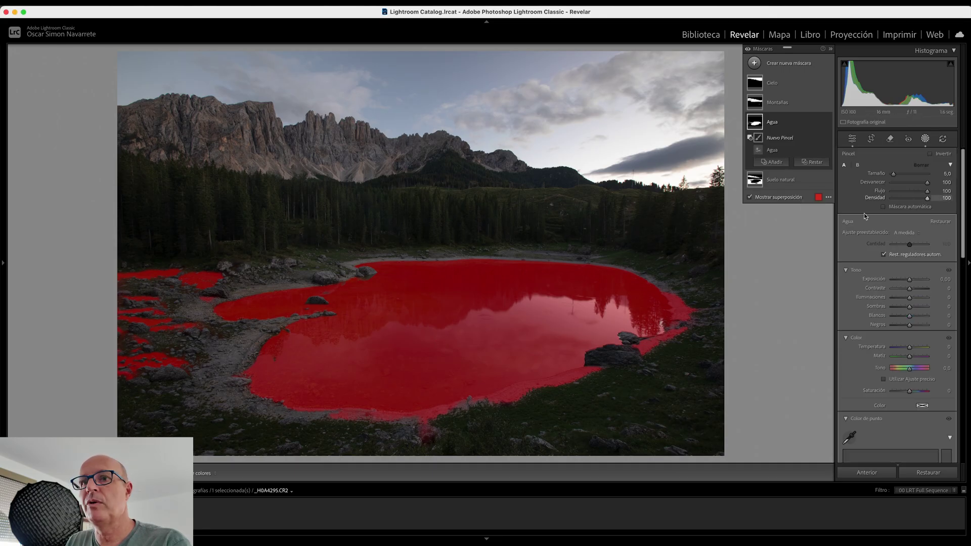
- Erase the stray water-mask patches from the left-shore rocks and inlet
drag(182, 273, 194, 273)
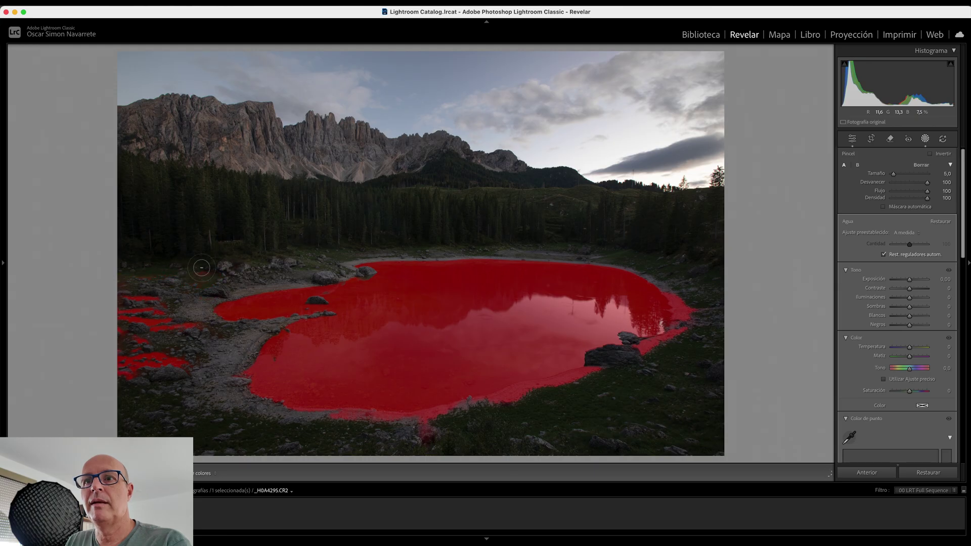
mouse_move(132, 324)
mouse_down()
mouse_move(158, 383)
mouse_move(114, 374)
mouse_up()
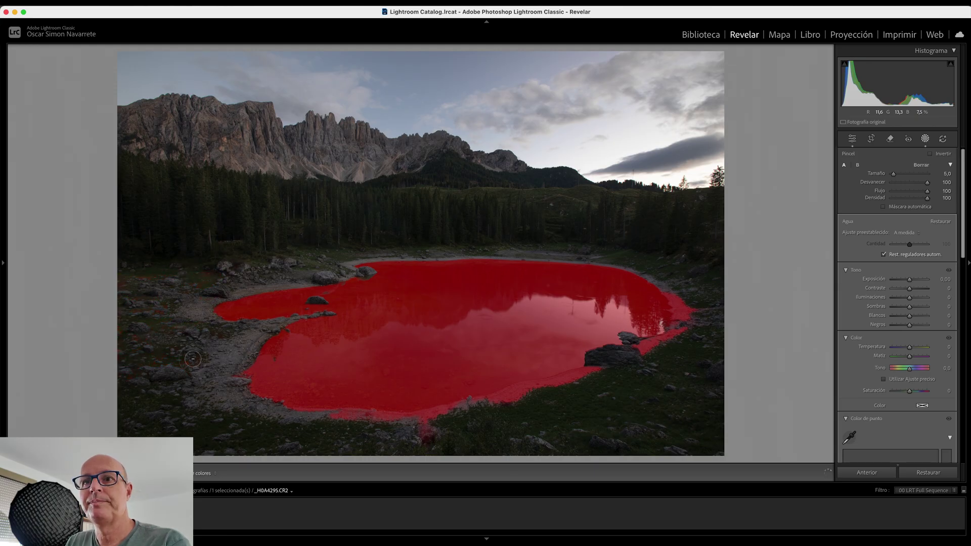
drag(180, 341, 286, 289)
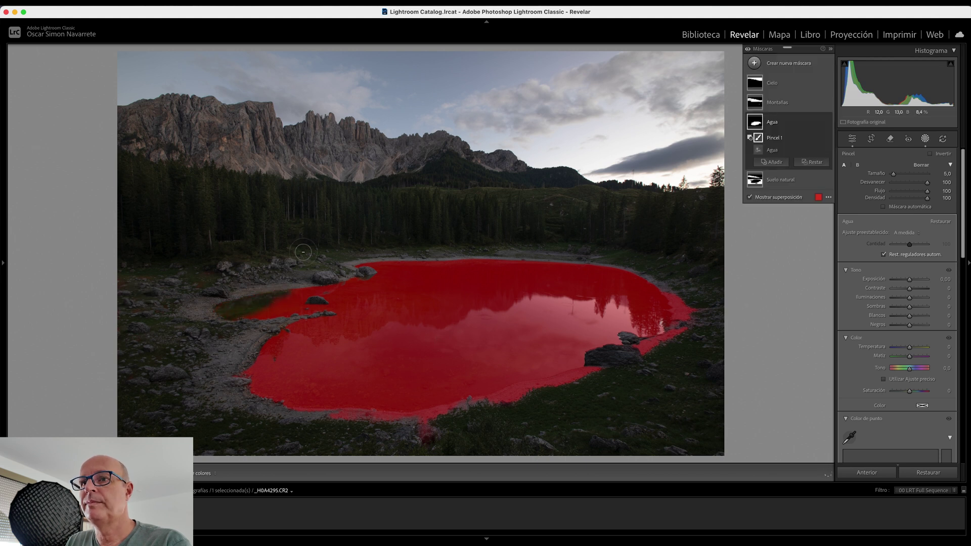
- Paint the small left inlet back into the water mask with an Añadir brush
click(773, 162)
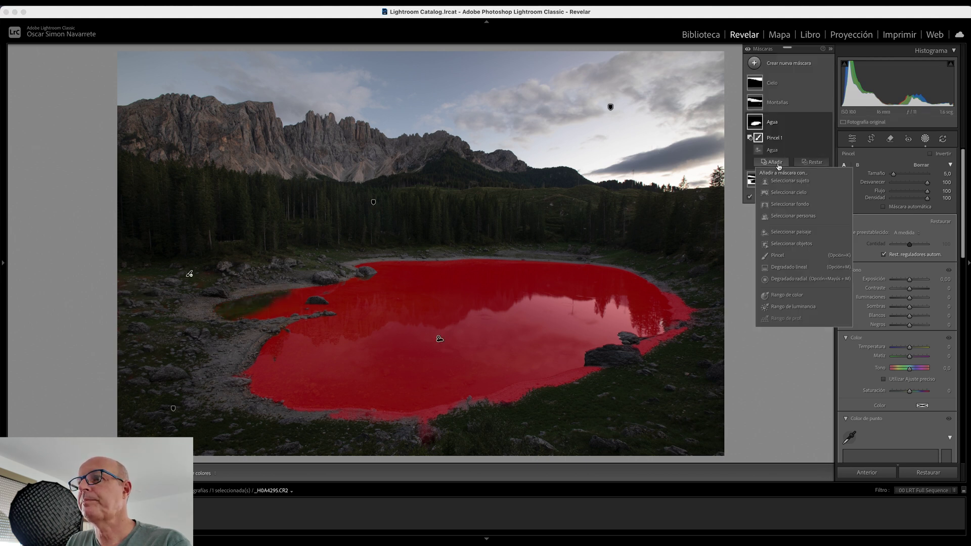
click(777, 255)
drag(245, 306, 330, 293)
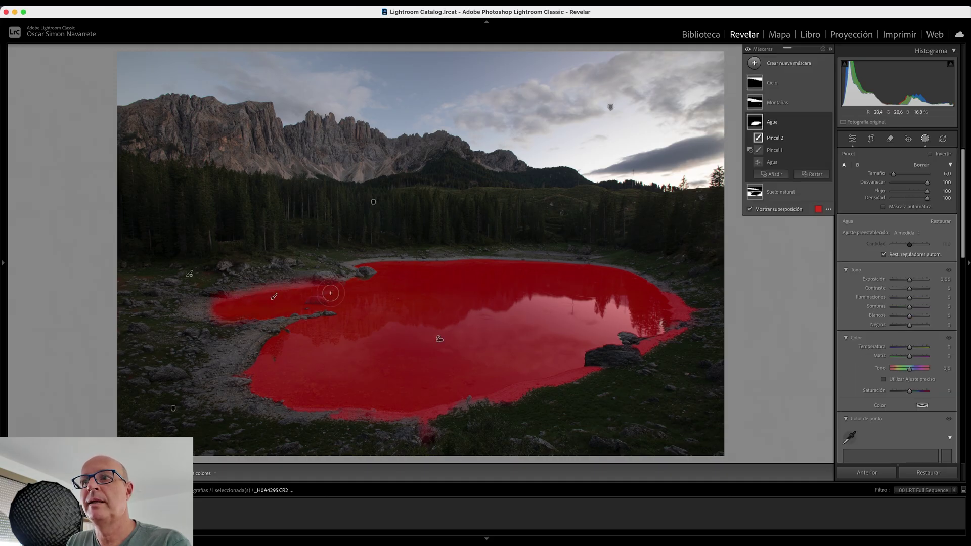
mouse_move(781, 191)
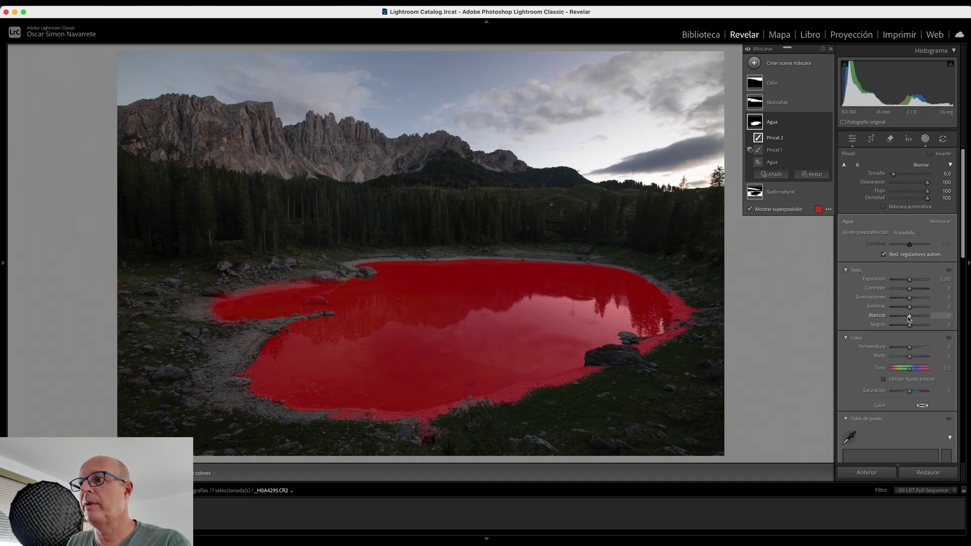
- Lift the lake's whites to 28 and shadows to 14
drag(911, 316, 911, 319)
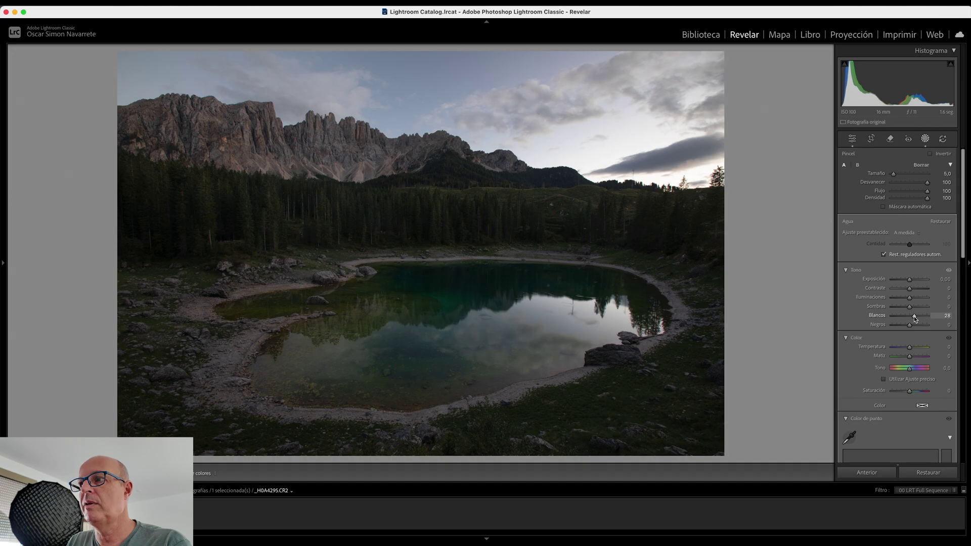
drag(911, 307, 913, 307)
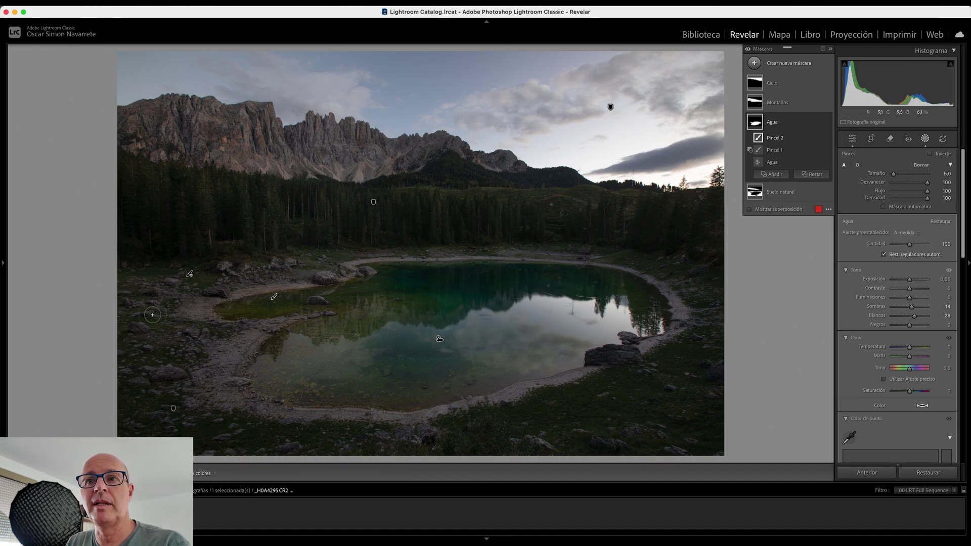
mouse_move(782, 121)
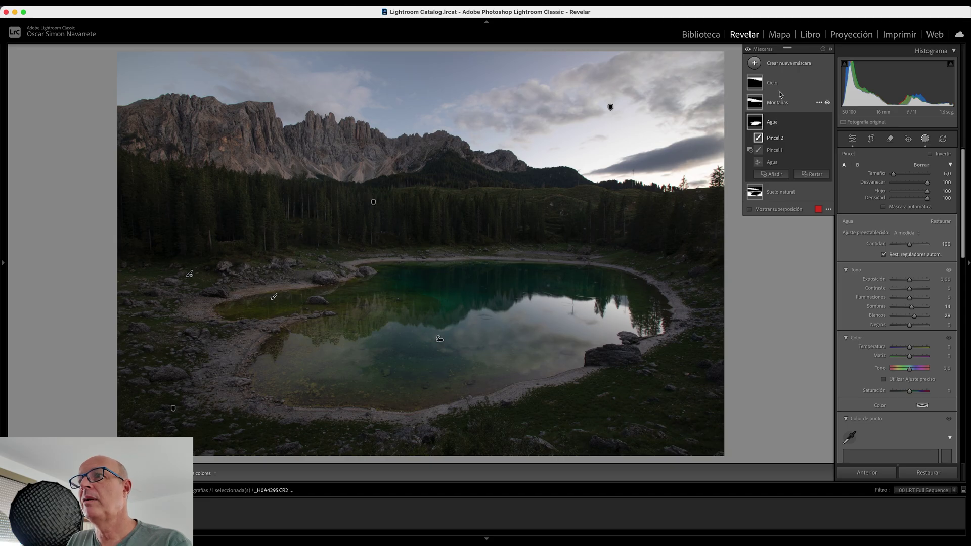
click(755, 192)
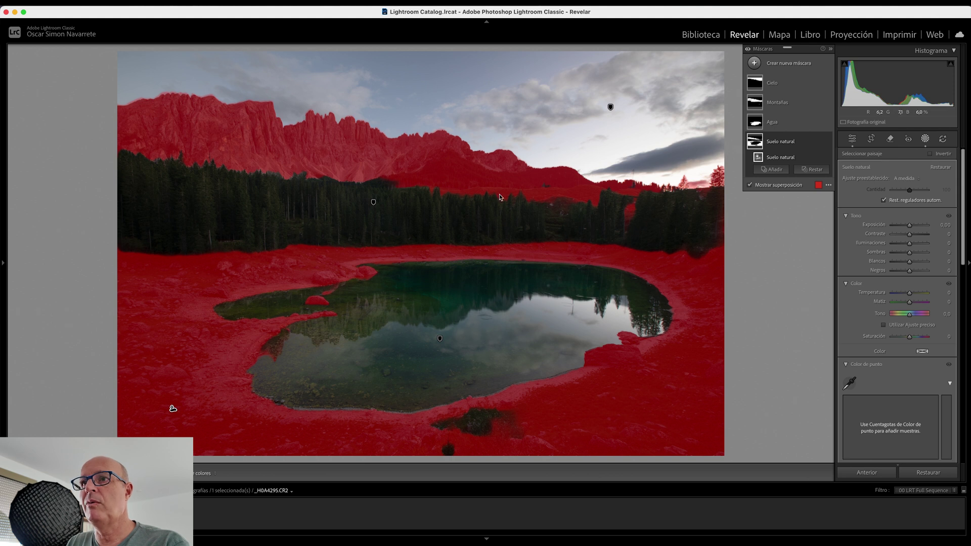
- Brush the left, middle and right mountains out of the natural-ground mask
click(815, 171)
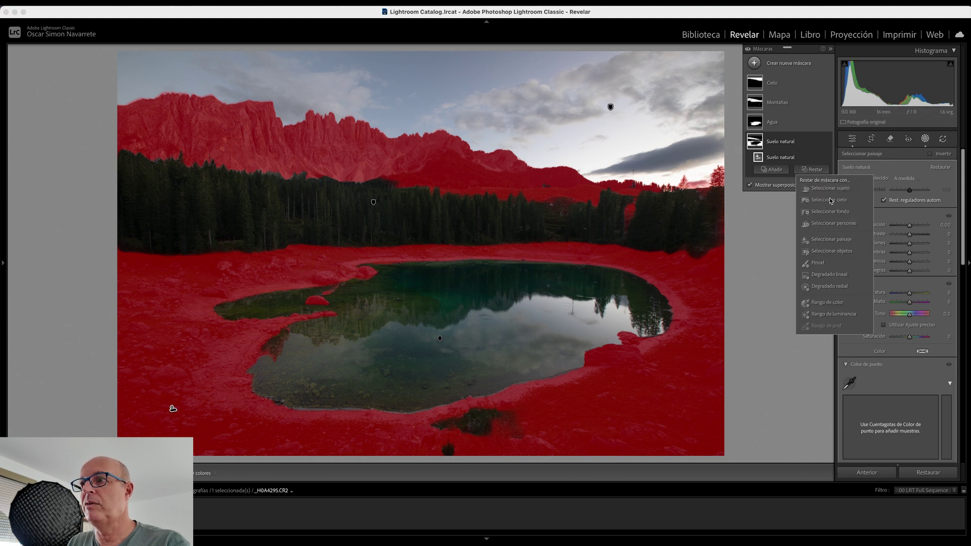
click(818, 264)
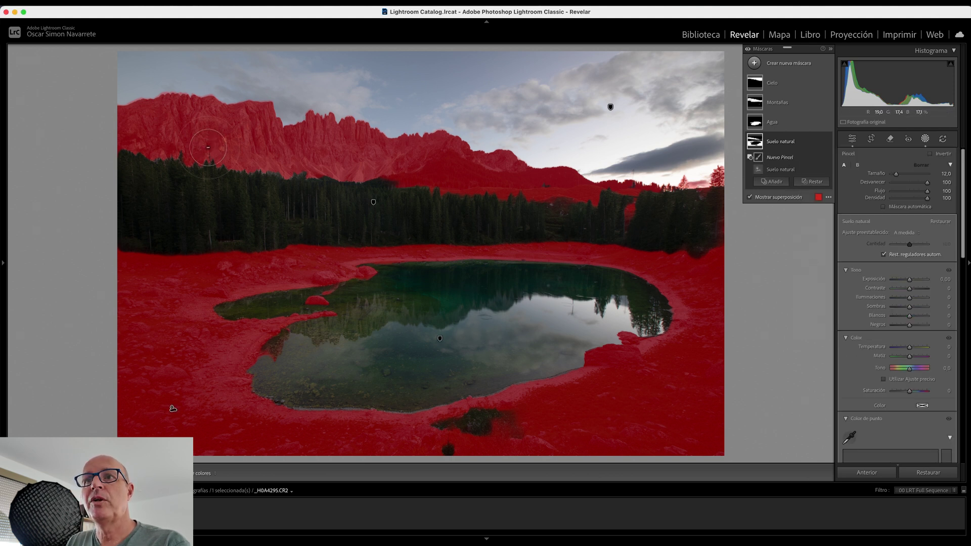
drag(160, 105, 122, 144)
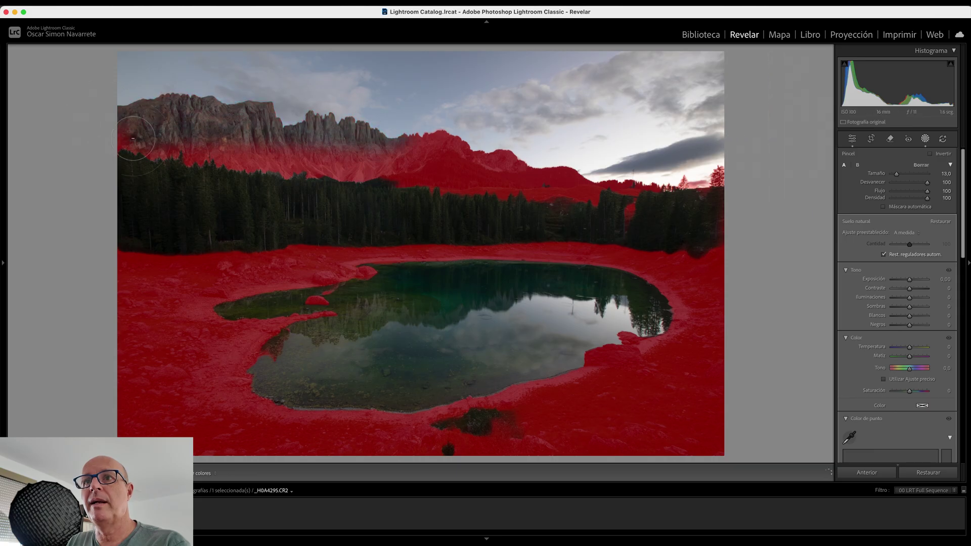
drag(415, 162, 587, 179)
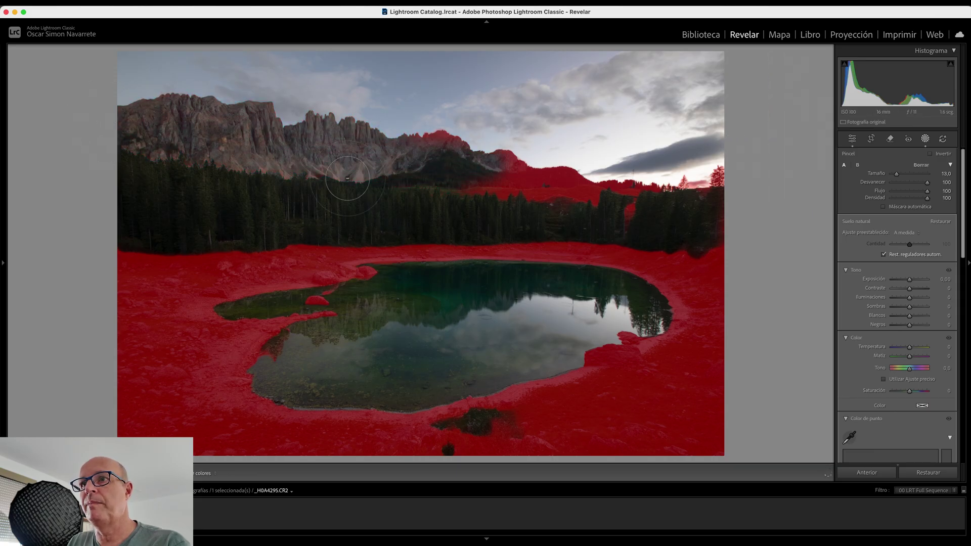
mouse_move(551, 182)
mouse_down()
mouse_move(699, 174)
mouse_move(724, 212)
mouse_move(673, 200)
mouse_up()
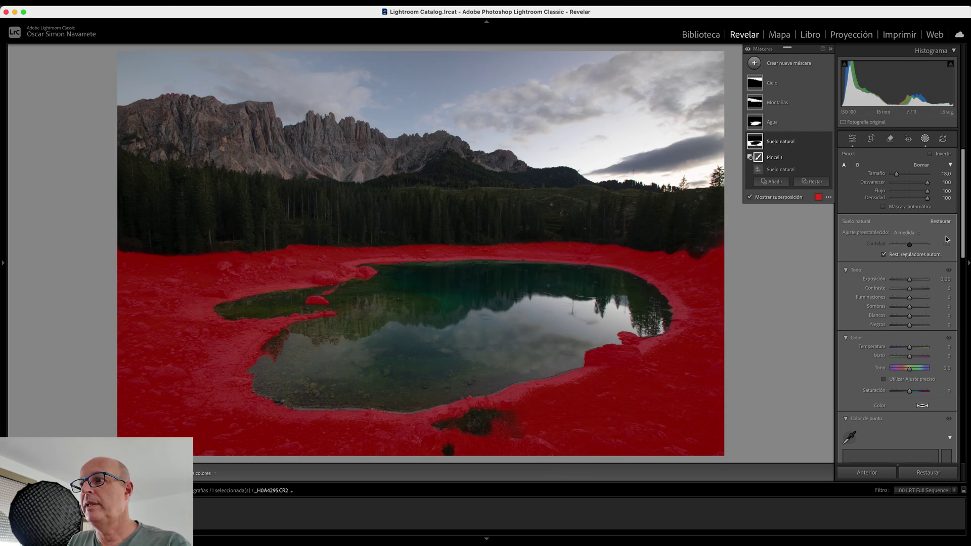
- Set the ground to exposure 0.31, highlights 27, whites 68 and temperature 9
drag(910, 318, 915, 319)
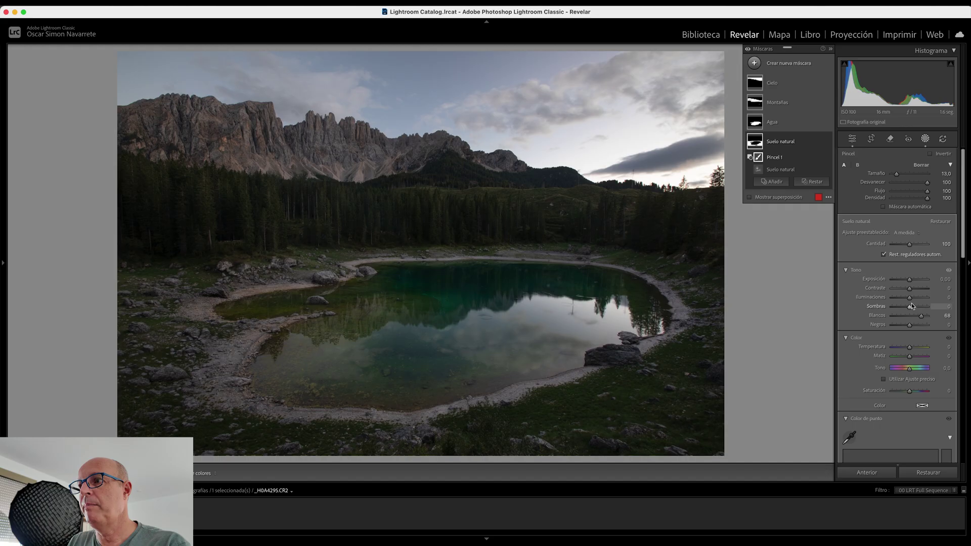
drag(909, 299, 911, 281)
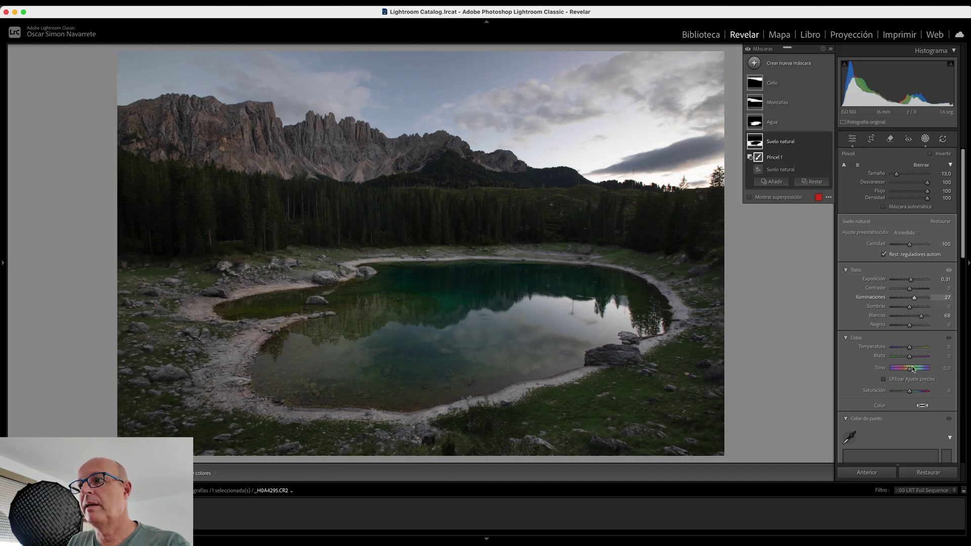
drag(910, 348, 911, 348)
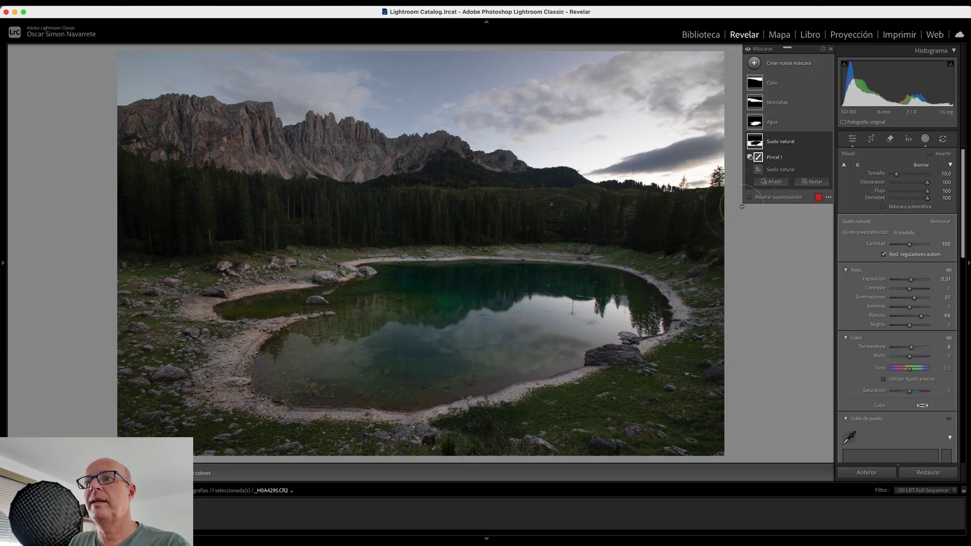
mouse_move(781, 101)
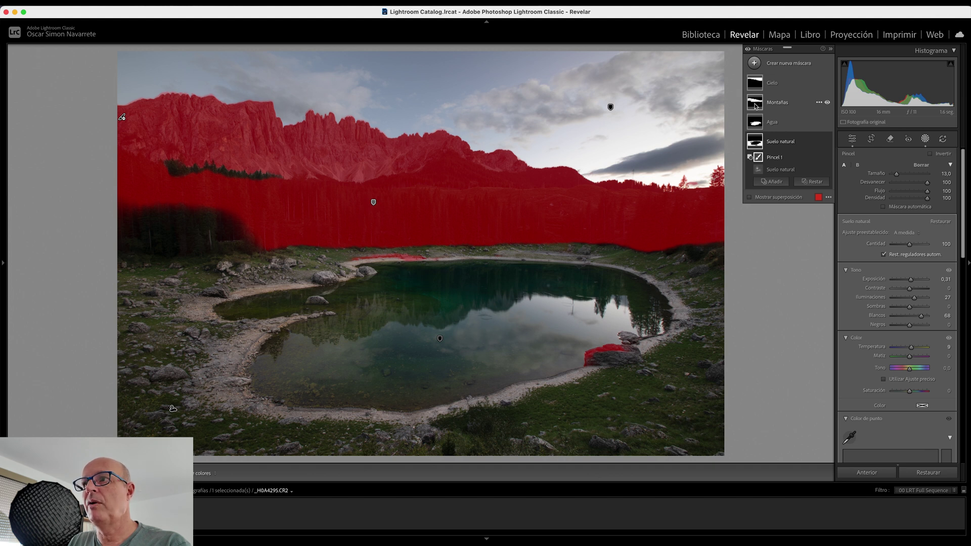
- Erase the forest band and lakeside rock from the Montañas mask with a subtract brush
click(755, 103)
click(814, 131)
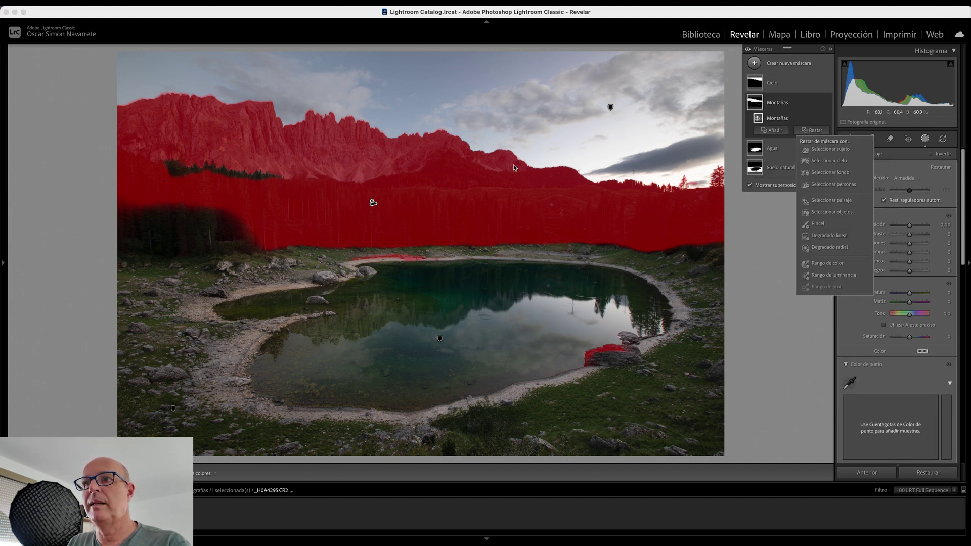
click(820, 223)
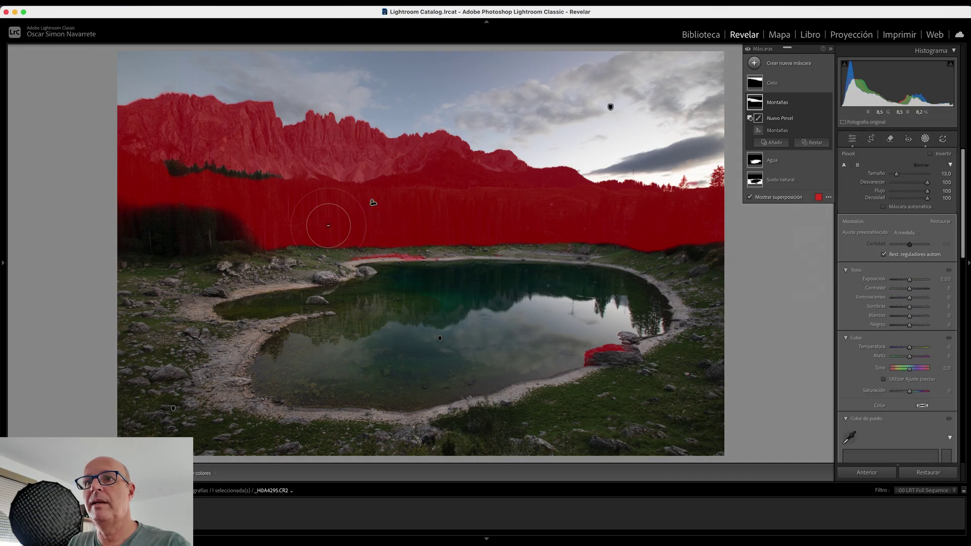
mouse_move(156, 183)
mouse_down()
mouse_move(673, 217)
mouse_move(440, 184)
mouse_move(224, 215)
mouse_move(130, 205)
mouse_move(289, 237)
mouse_move(718, 226)
mouse_move(646, 209)
mouse_up()
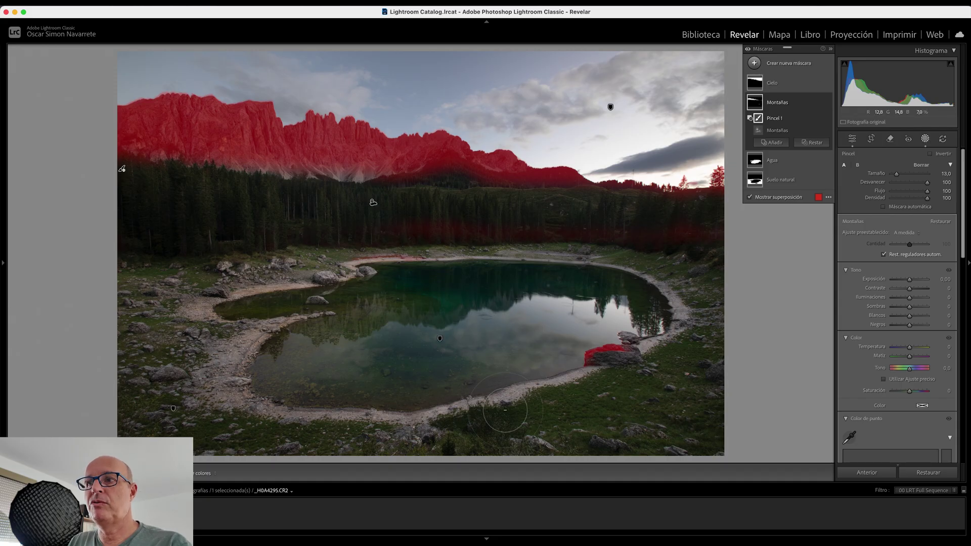
drag(597, 370, 611, 353)
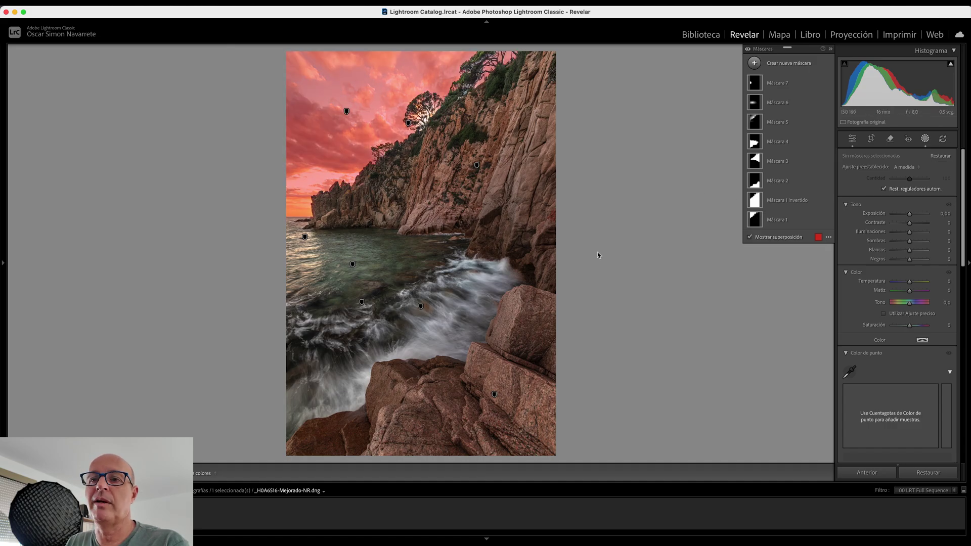
- Advance two photos to the beach sunset shot _H0A1171.CR2
key(Right)
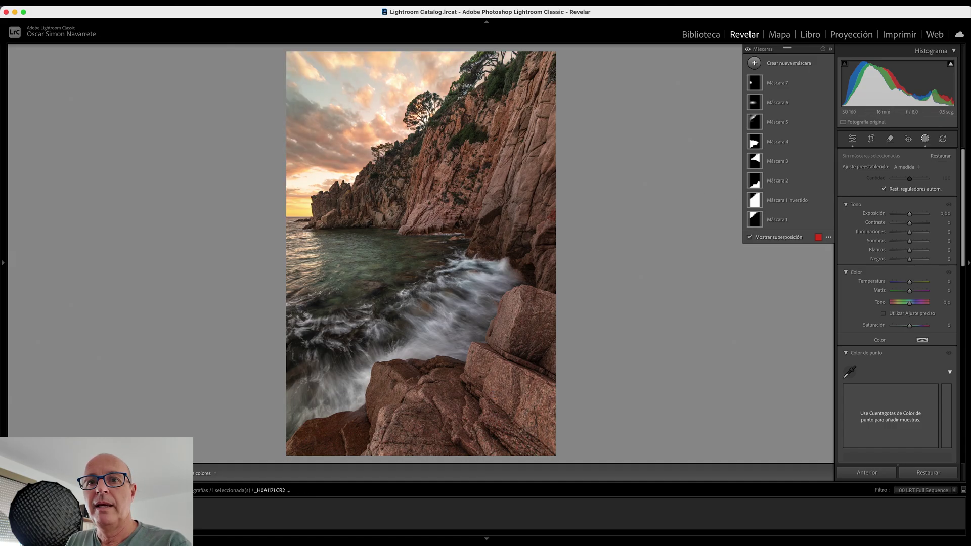
key(Right)
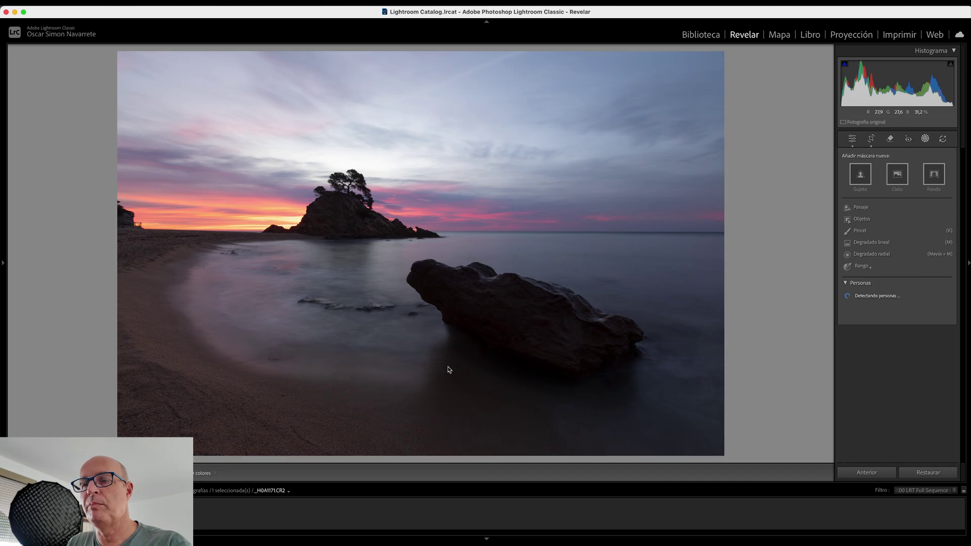
- Create a Paisaje mask with Cielo, Montañas, Agua and Suelo natural as four separate masks
click(862, 209)
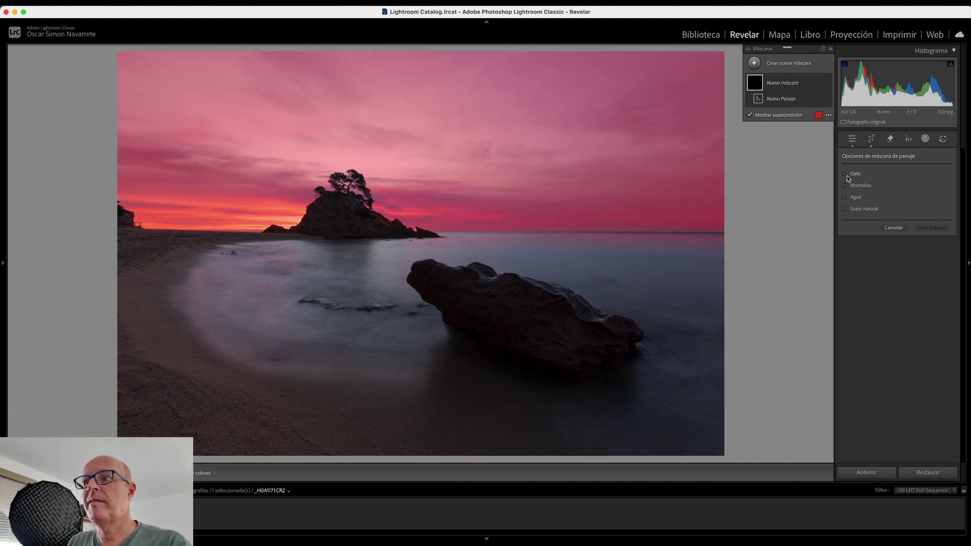
click(846, 175)
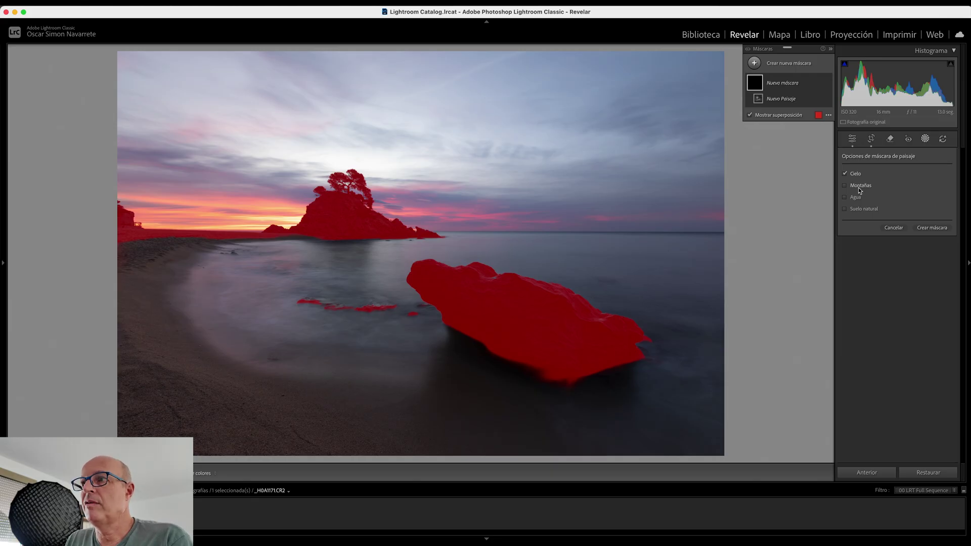
click(845, 185)
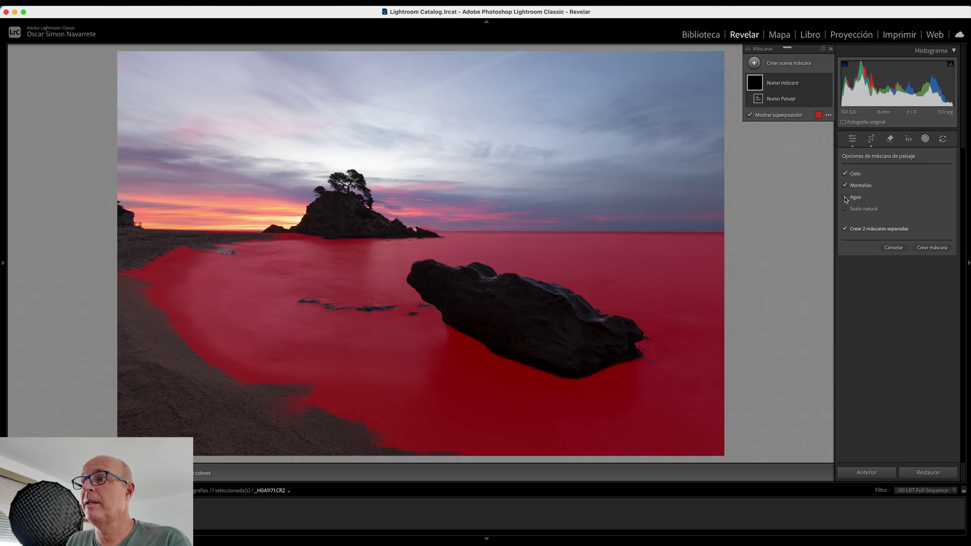
click(845, 197)
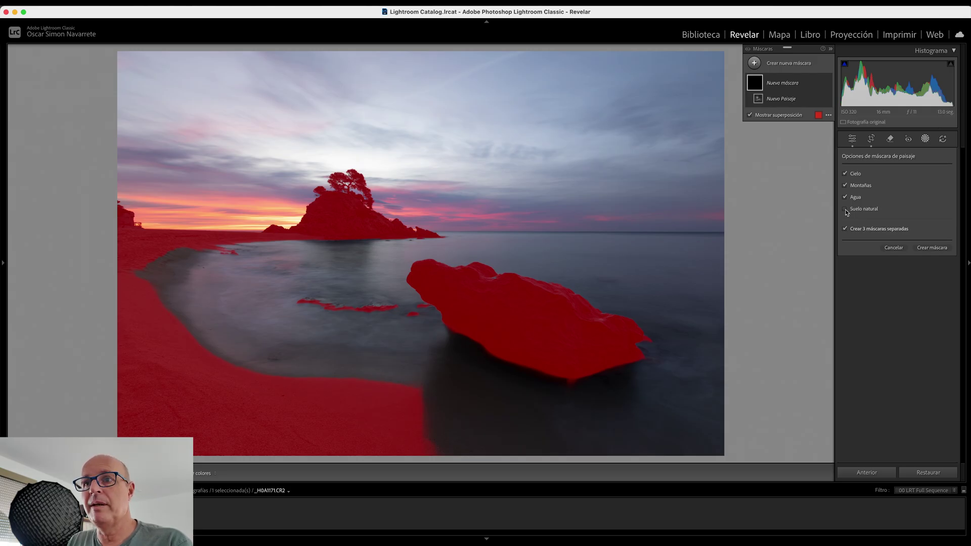
click(846, 210)
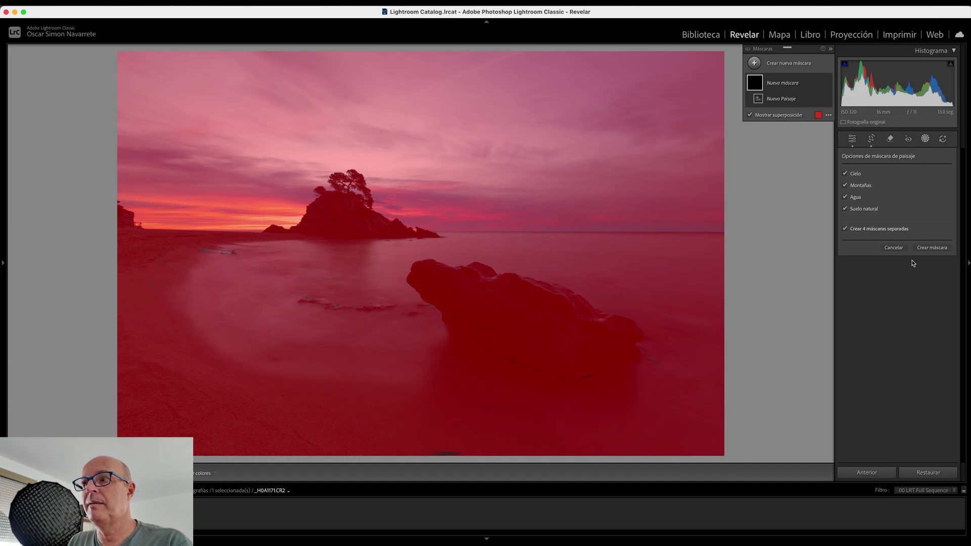
click(933, 250)
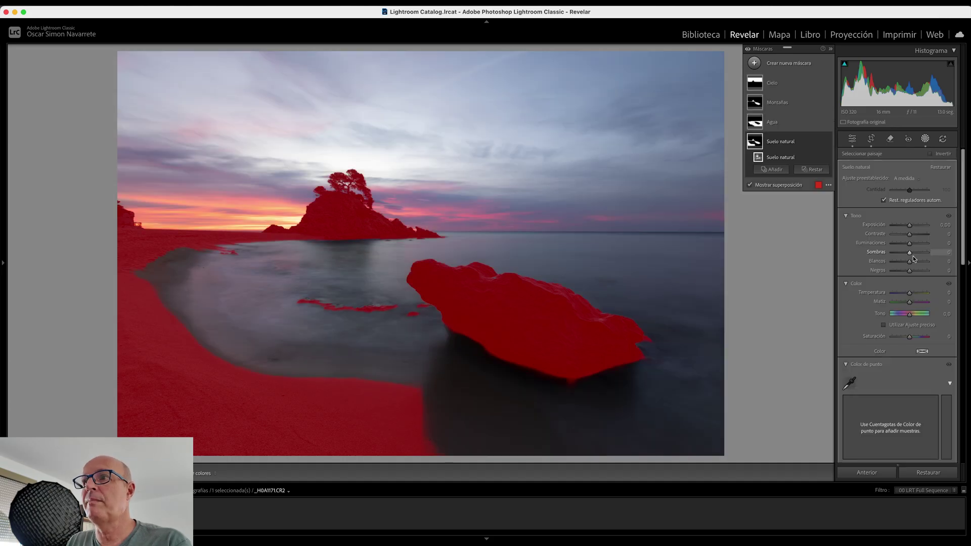
- Set the Cielo mask to highlights 11, whites 18 and exposure -0,30
click(758, 86)
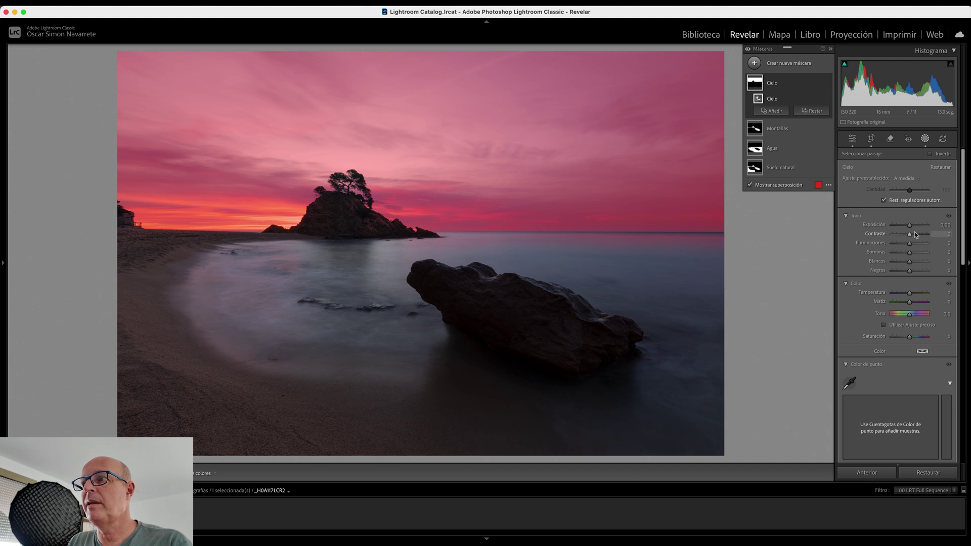
drag(910, 244, 913, 298)
drag(909, 226, 909, 226)
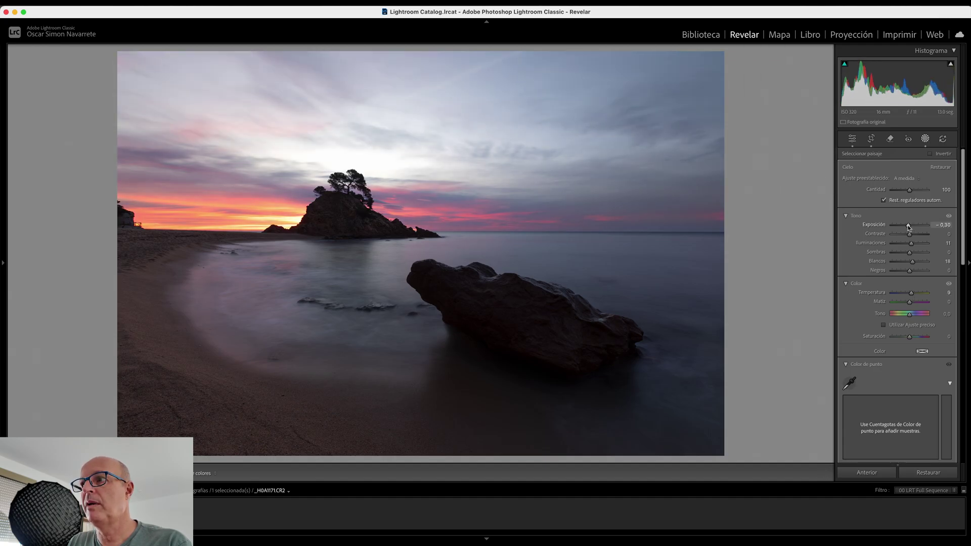
drag(909, 226, 904, 226)
mouse_move(782, 128)
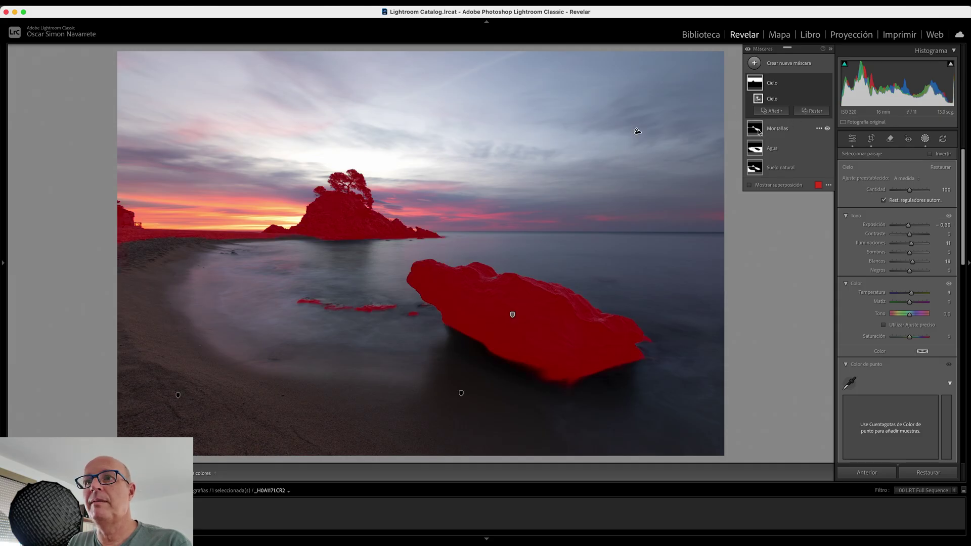
click(759, 133)
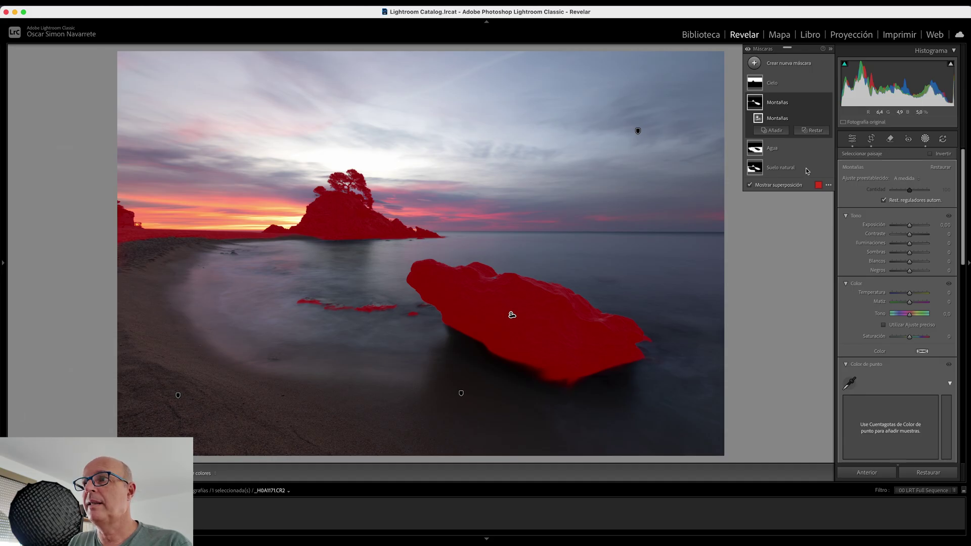
- Add a subtracting brush to the Montañas mask to remove unwanted areas
click(816, 133)
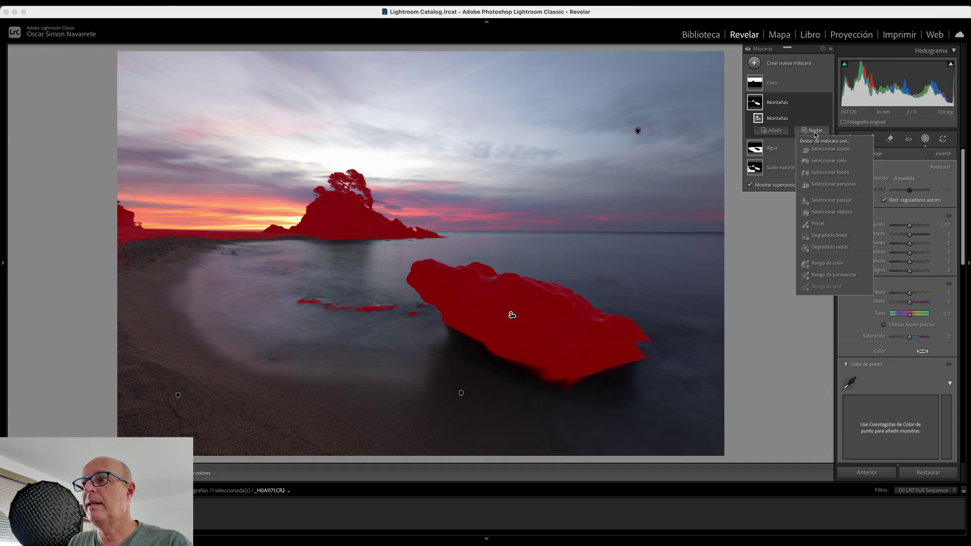
click(820, 225)
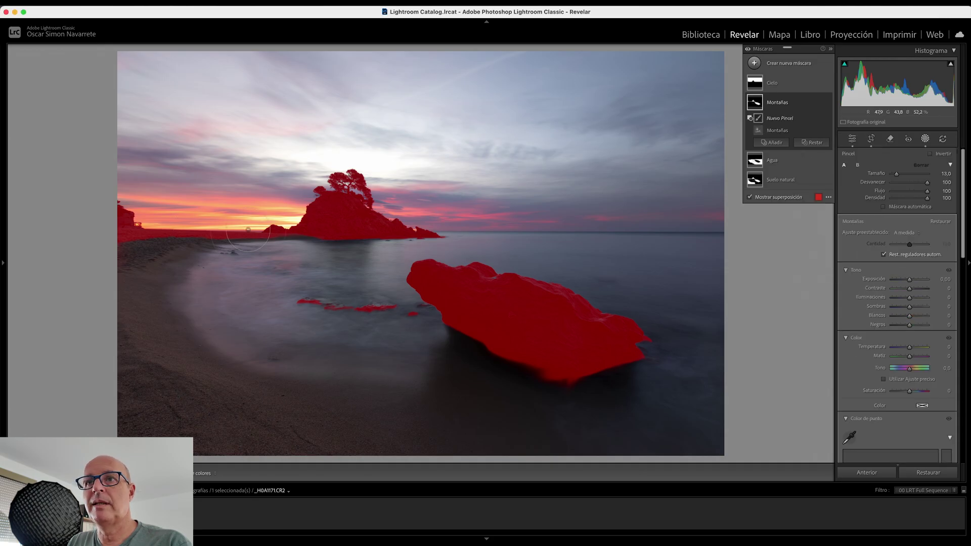
key(shift+w)
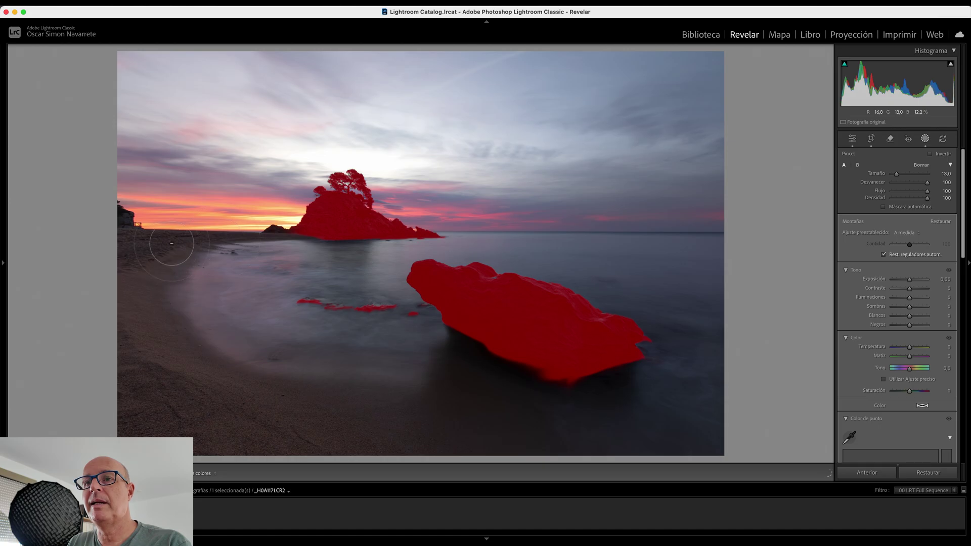
key(shift+w)
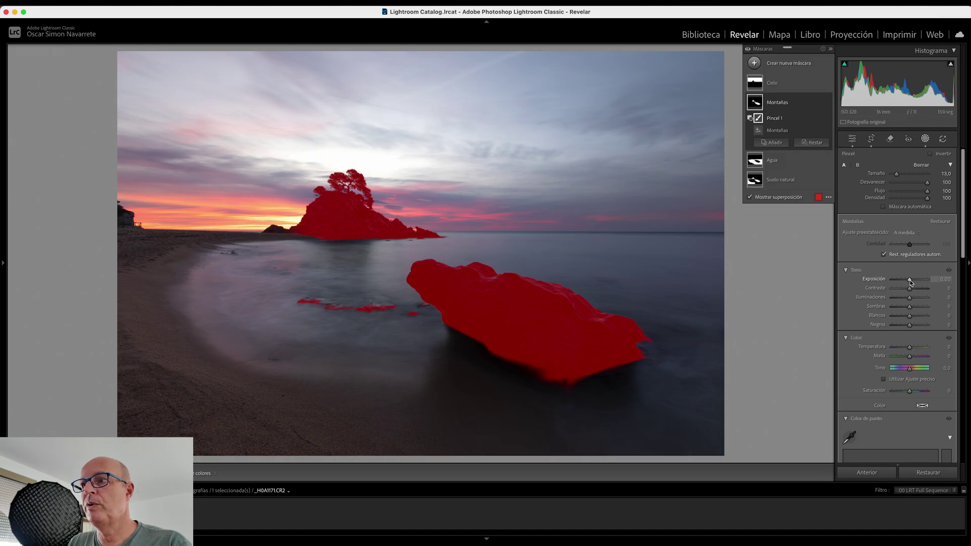
- Raise the Montañas mask to exposure 0,18 and whites 34
click(910, 281)
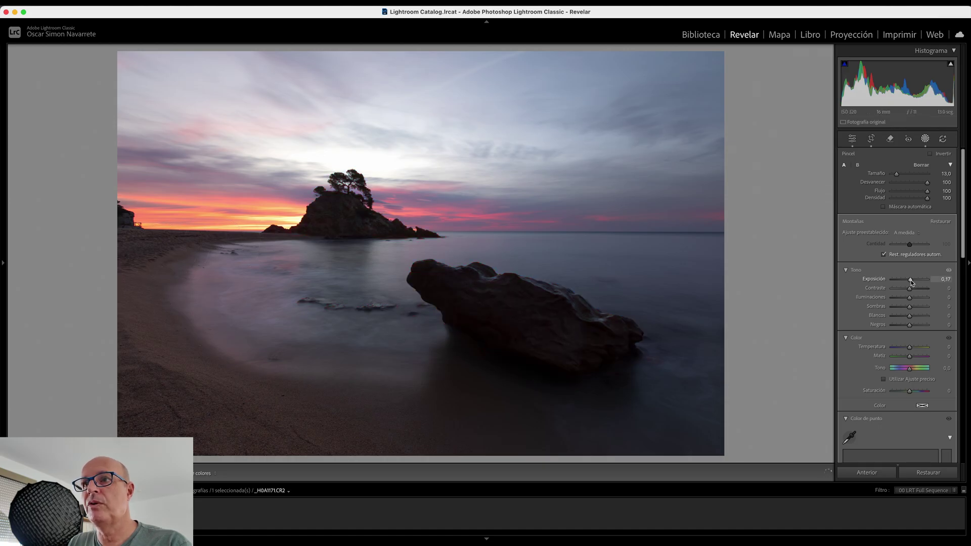
drag(910, 280, 912, 280)
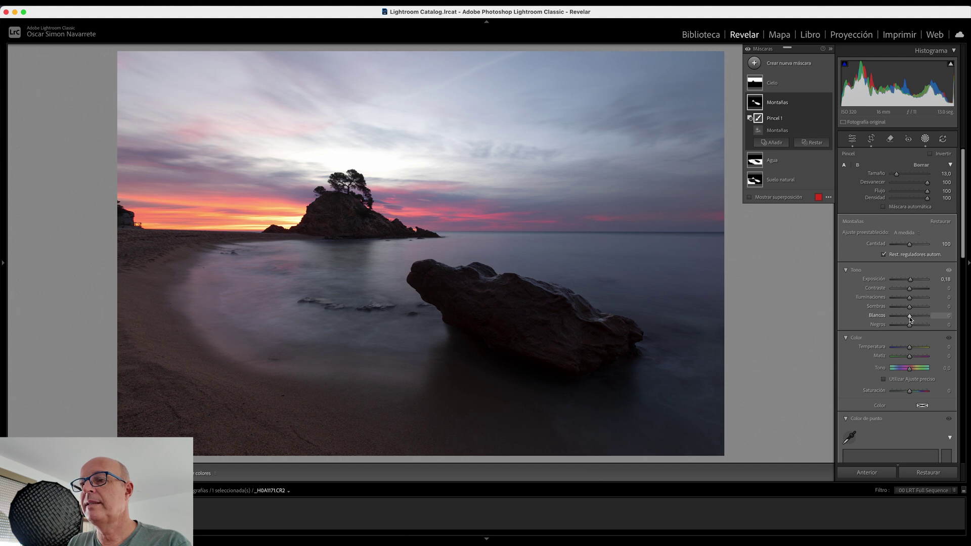
click(910, 317)
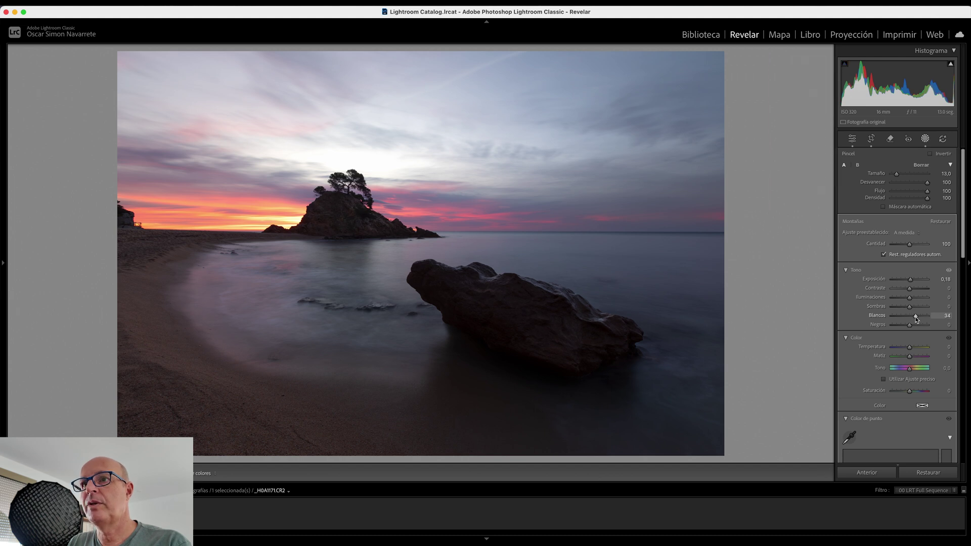
drag(917, 320, 916, 320)
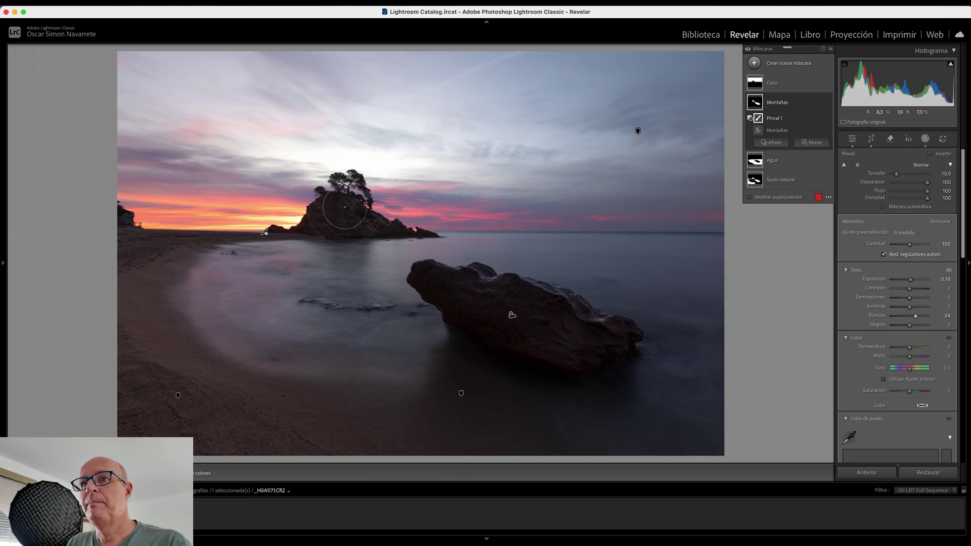
mouse_move(755, 159)
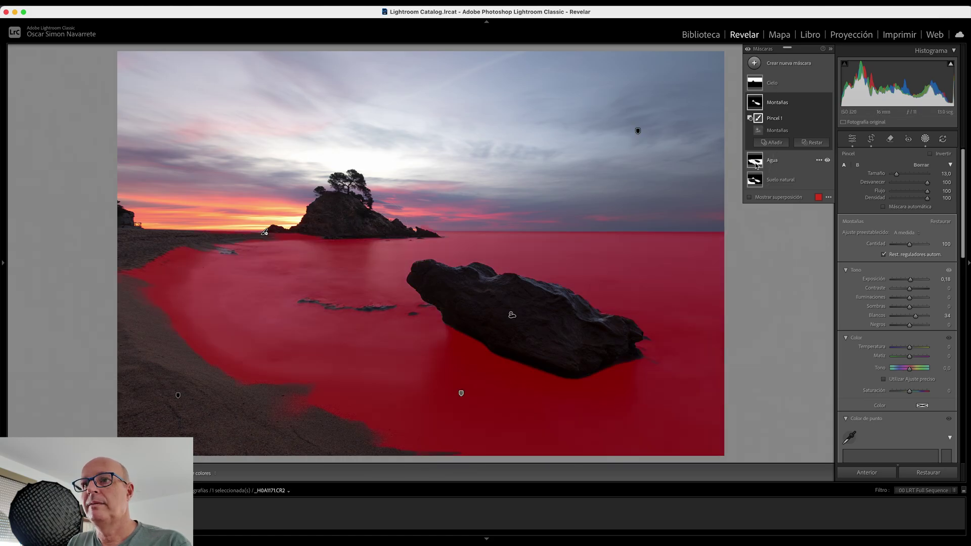
- Set the Agua mask to exposure 0,17, whites 21, temperature 3 and tint 4
click(757, 165)
drag(910, 226, 911, 224)
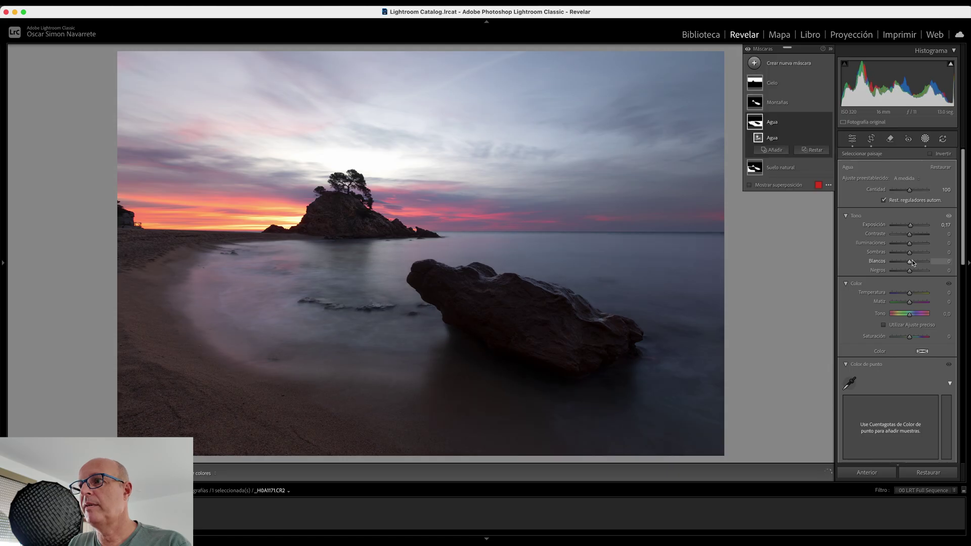
drag(915, 264, 914, 263)
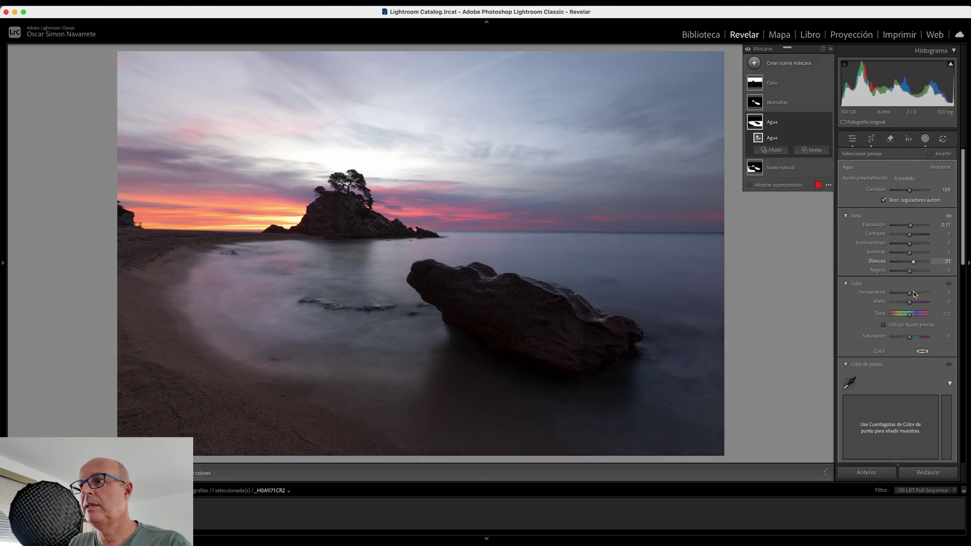
click(912, 295)
drag(915, 294, 913, 295)
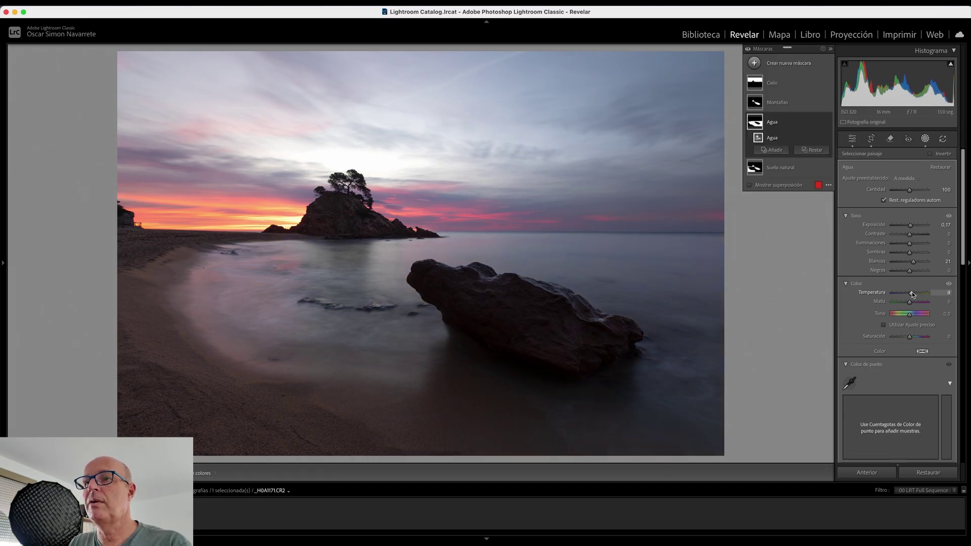
mouse_move(912, 295)
mouse_down()
mouse_move(924, 296)
mouse_move(911, 293)
mouse_up()
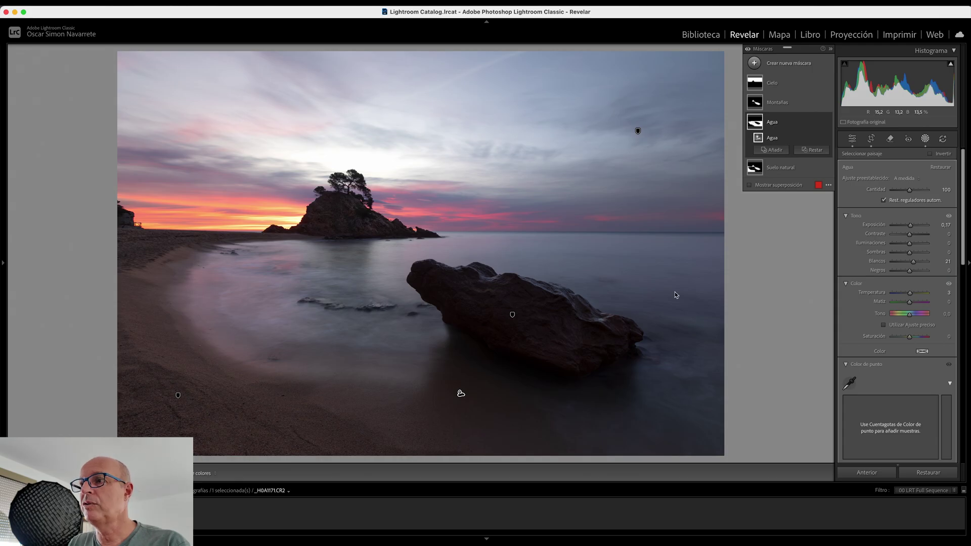
drag(910, 302, 908, 309)
scroll(902, 375, down, 5)
scroll(895, 369, down, 3)
scroll(896, 369, up, 5)
scroll(900, 370, up, 3)
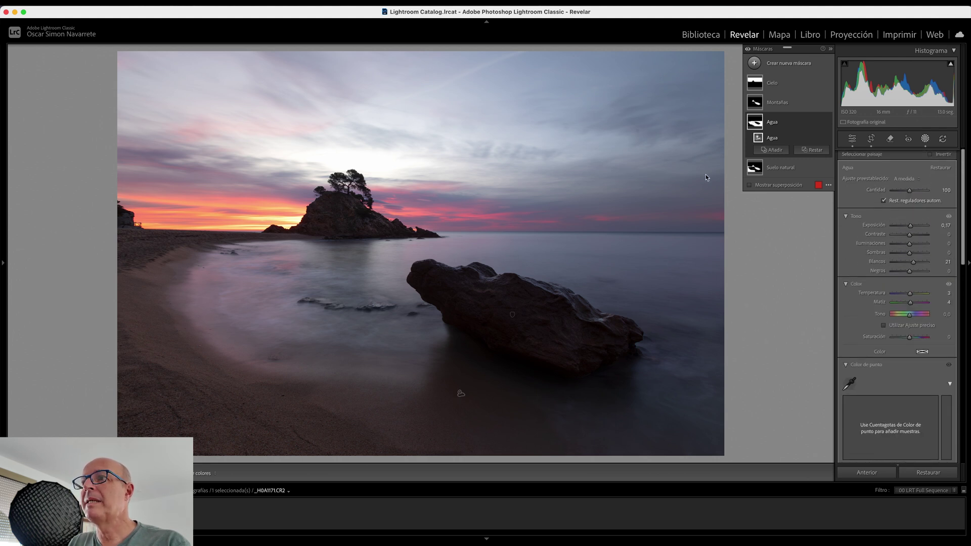
- Brush the foreground rock, islet and water streaks out of the Suelo natural mask
click(756, 169)
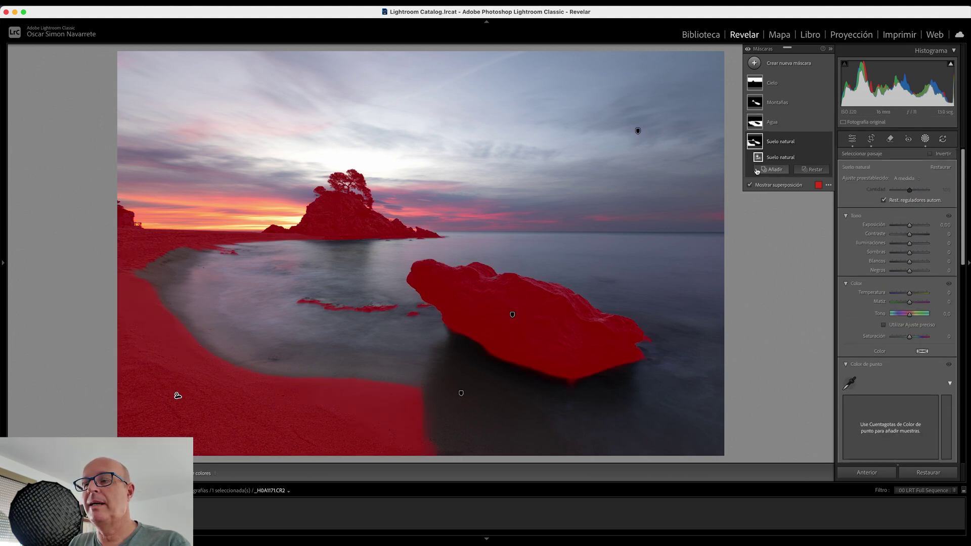
click(812, 170)
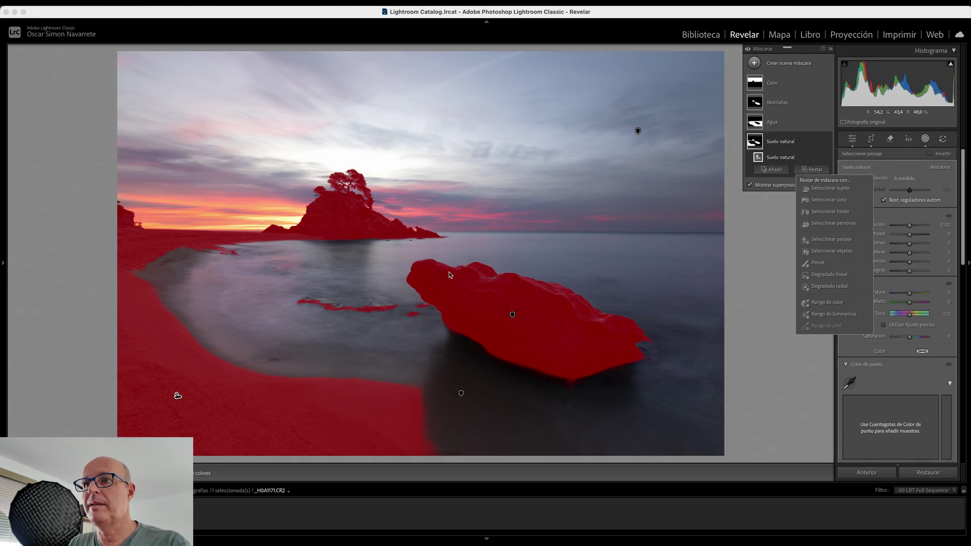
click(822, 263)
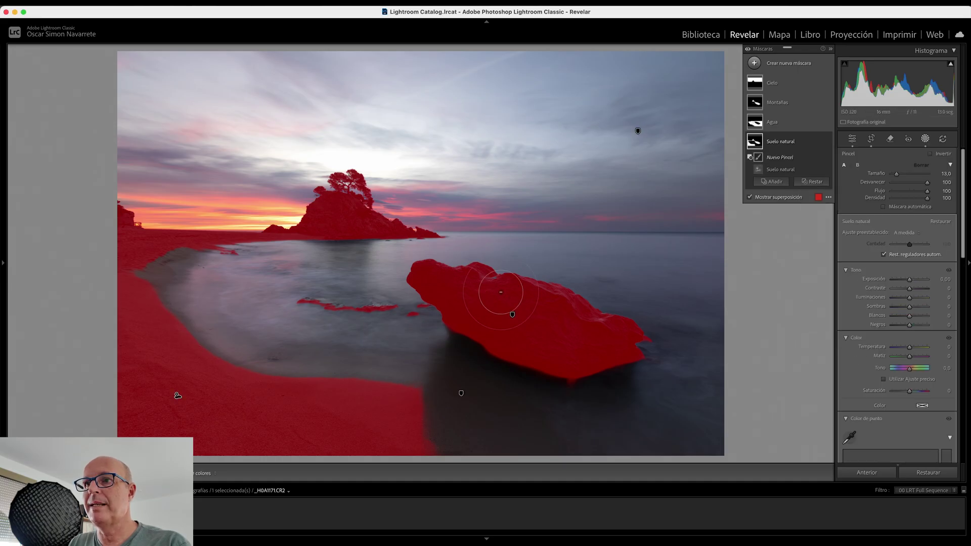
drag(660, 384, 586, 356)
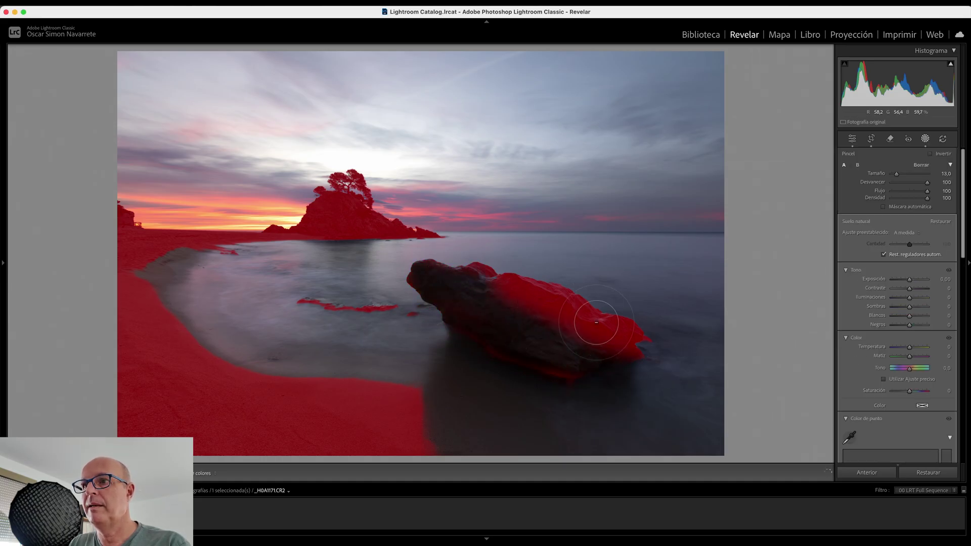
drag(344, 301, 356, 321)
drag(343, 202, 346, 173)
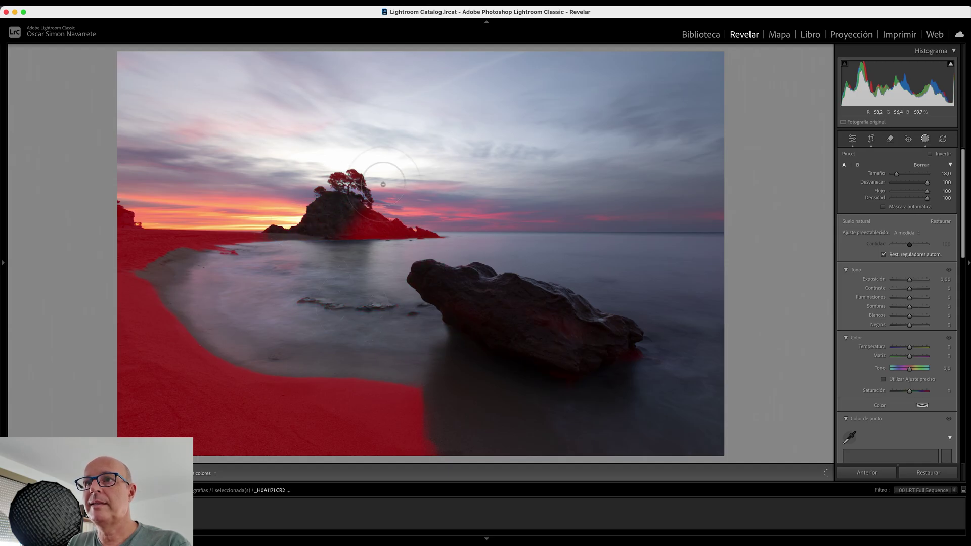
drag(349, 207, 355, 235)
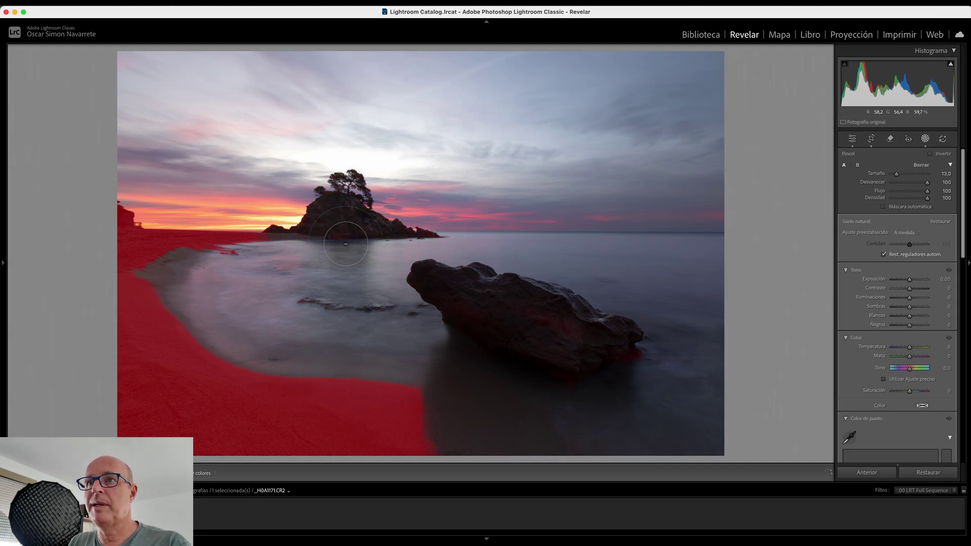
drag(626, 349, 498, 357)
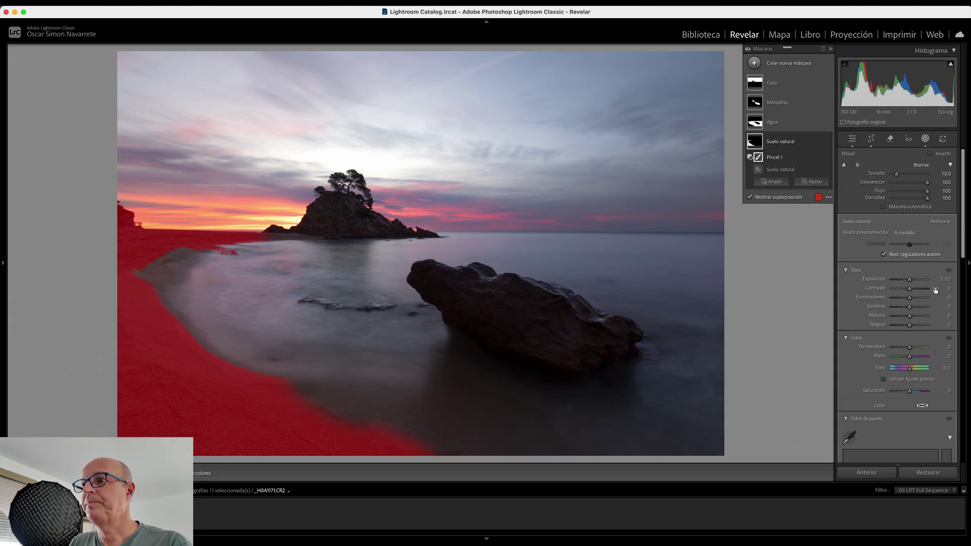
- Set the Suelo natural mask to exposure 0,15 and whites 21, and lift its shadows
drag(910, 280, 910, 281)
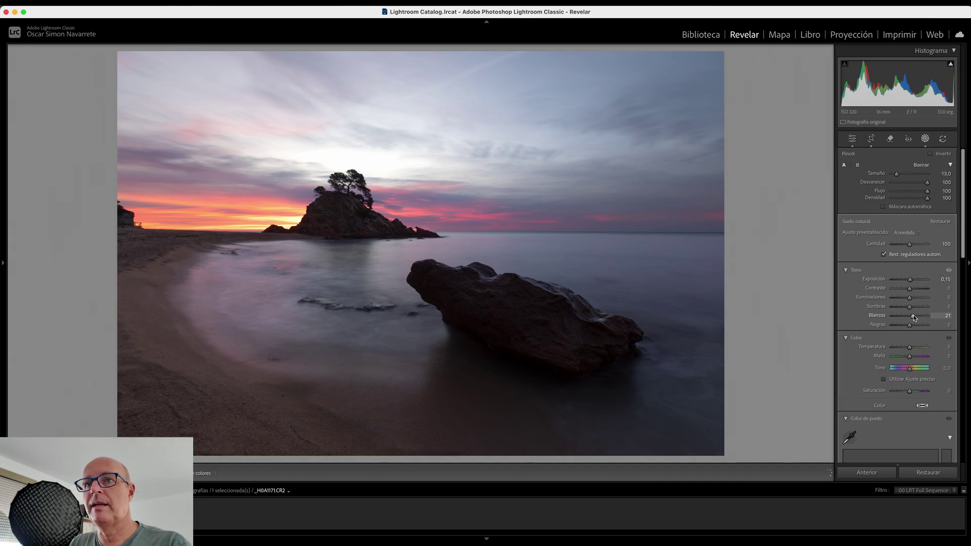
drag(915, 318, 913, 318)
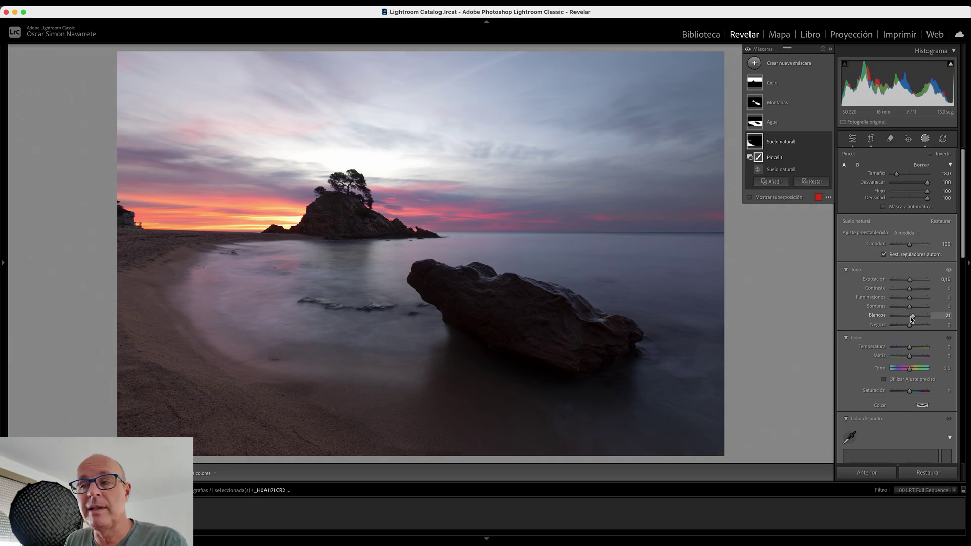
scroll(912, 313, down, 1)
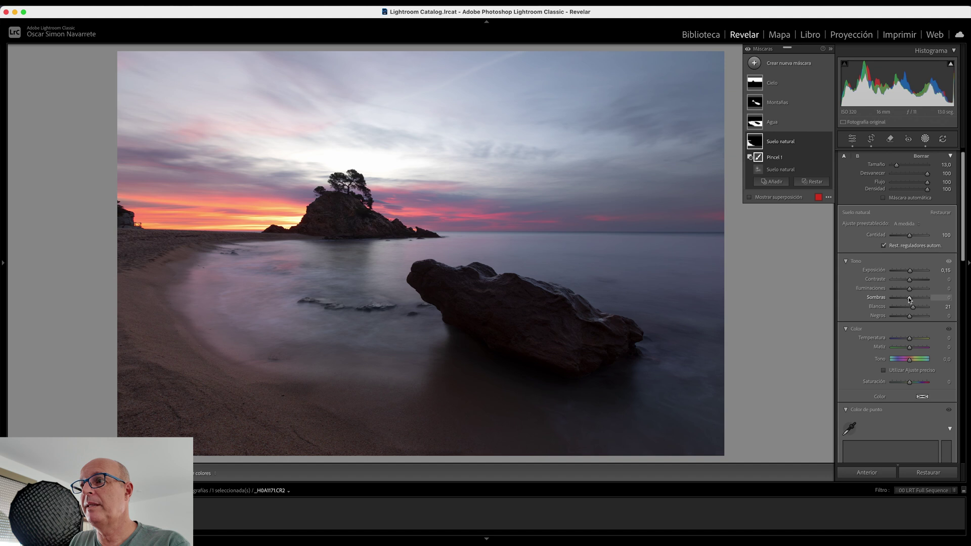
click(910, 298)
drag(910, 298, 911, 299)
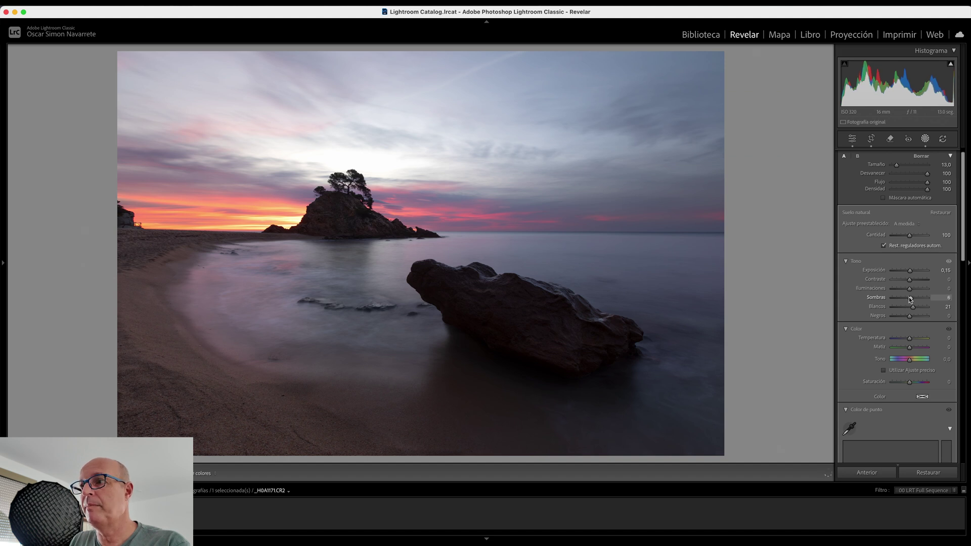
- Add clarity 6 to the natural-ground mask
scroll(919, 338, down, 5)
scroll(919, 367, down, 3)
scroll(919, 367, down, 3)
click(910, 370)
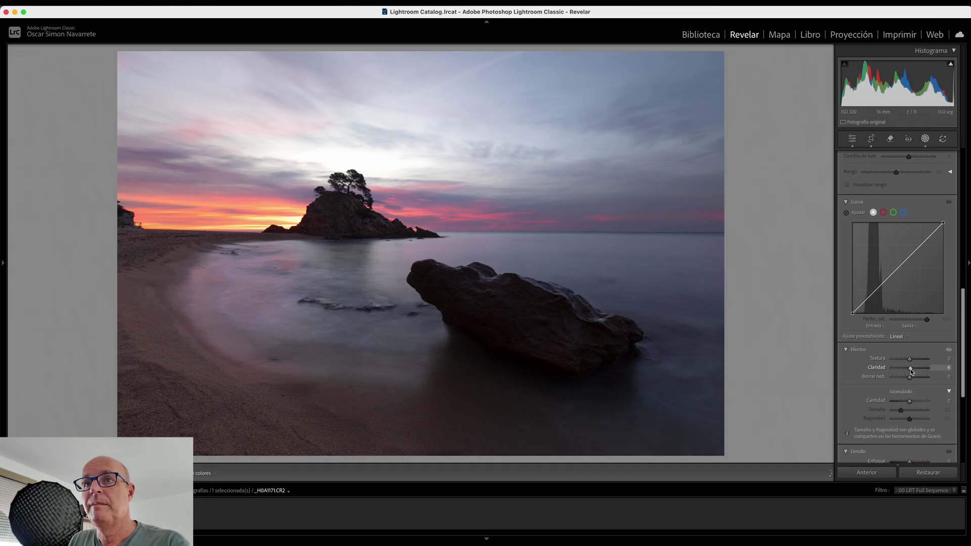
scroll(898, 370, up, 5)
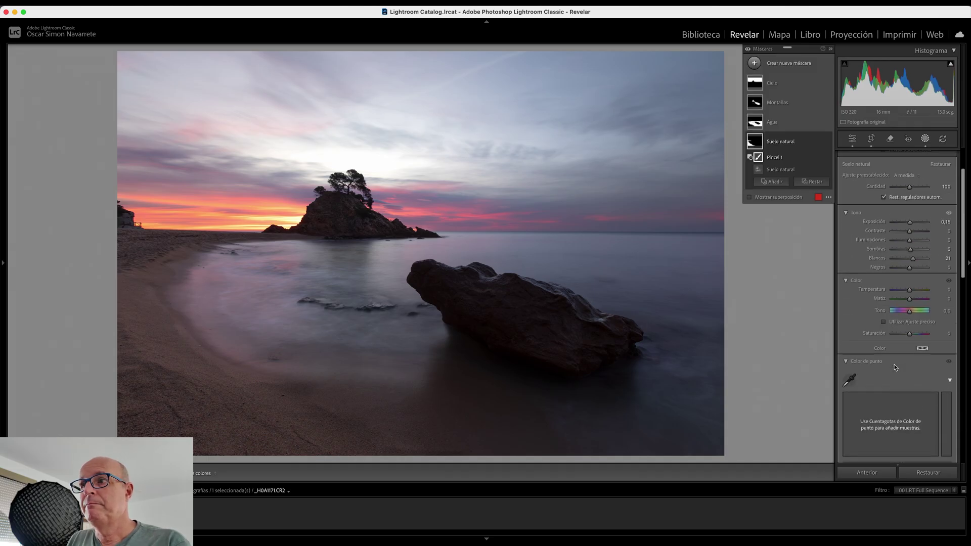
scroll(896, 368, up, 3)
click(756, 104)
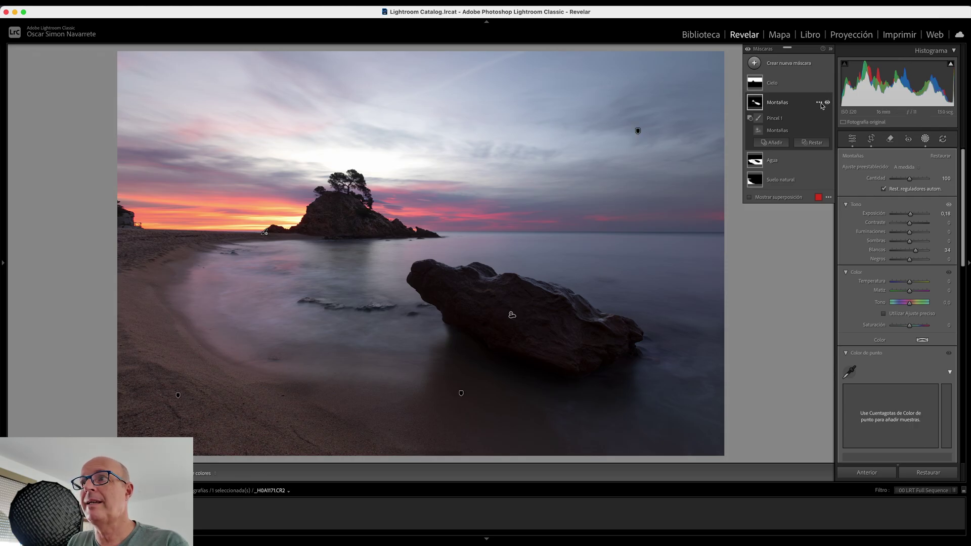
- Duplicate the Montañas mask as 'Montañas Copiar' and start subtracting the islet with a brush
click(820, 104)
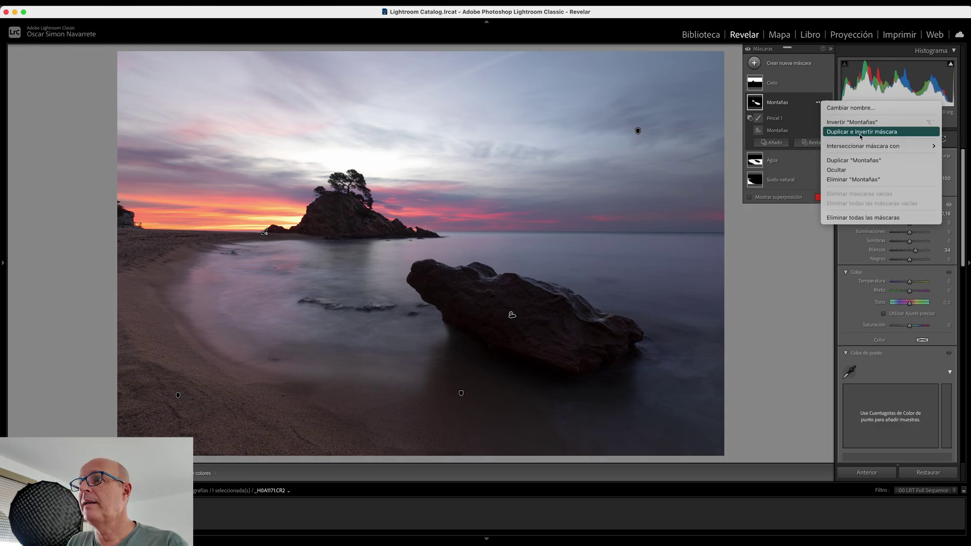
click(861, 162)
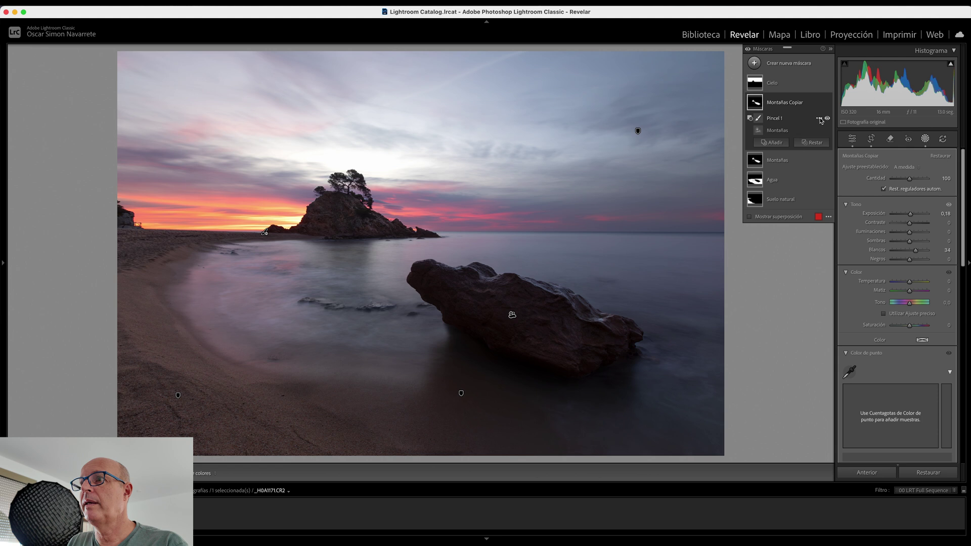
click(815, 146)
click(806, 185)
drag(321, 214, 368, 223)
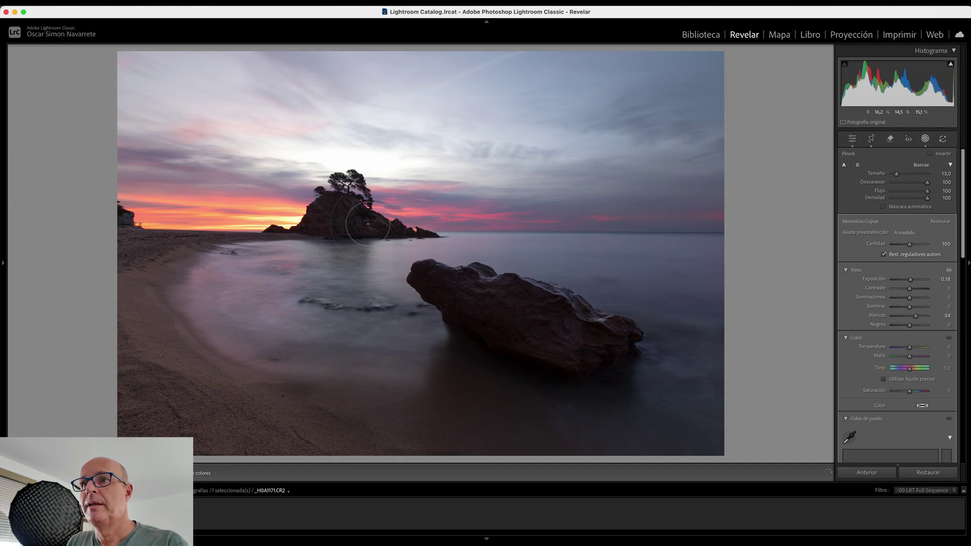
- Finish erasing the islet, keep shadows near 0 and set Montañas Copiar whites to 75
drag(368, 223, 370, 222)
mouse_move(789, 102)
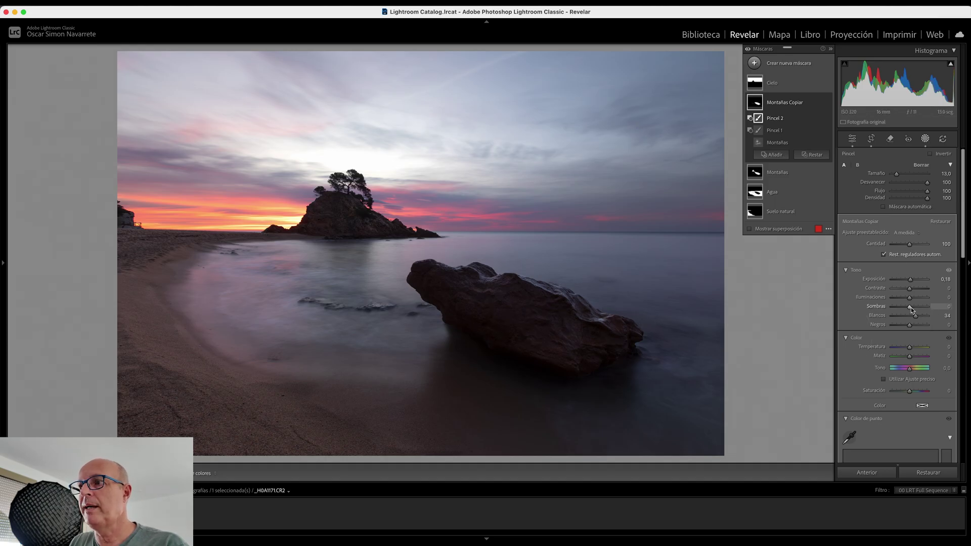
drag(910, 308, 916, 308)
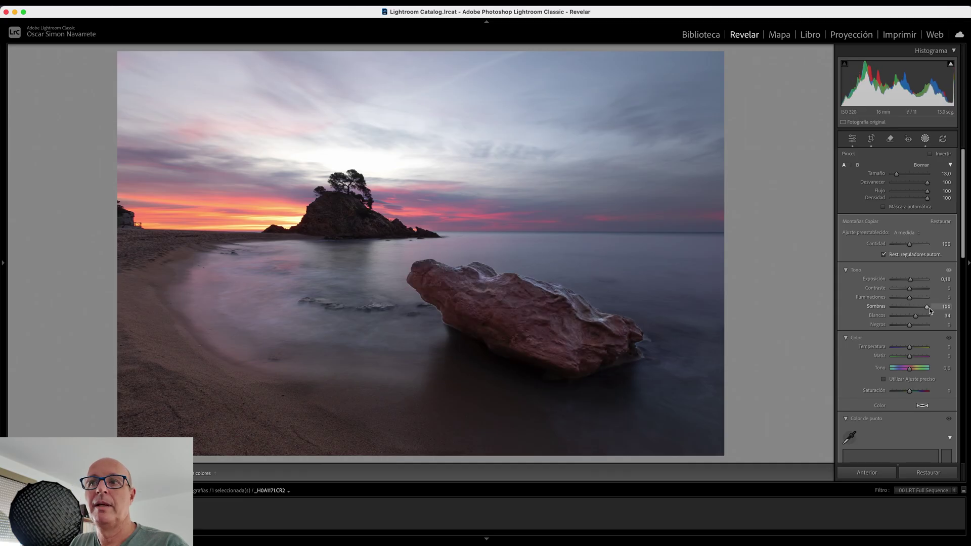
mouse_move(922, 309)
mouse_down()
mouse_move(911, 309)
mouse_move(910, 328)
mouse_move(916, 317)
mouse_up()
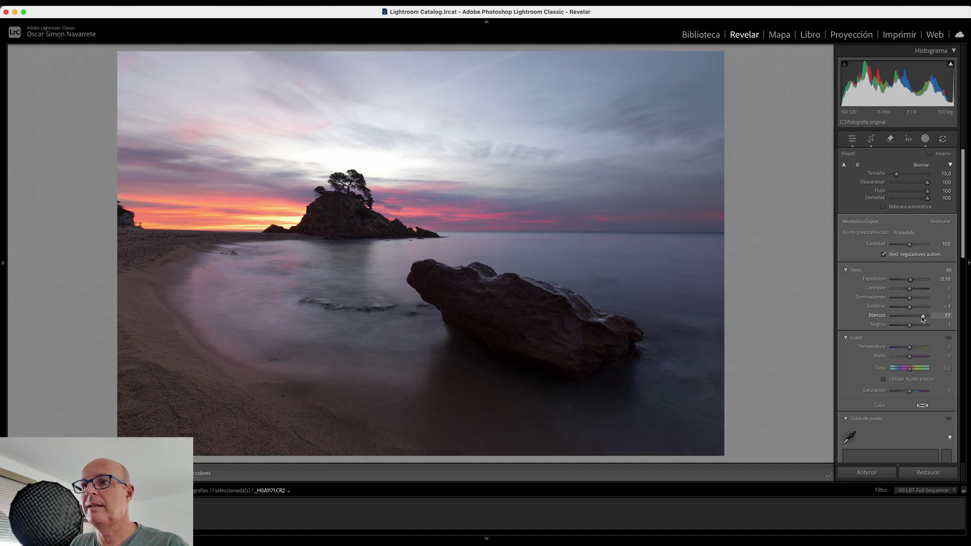
drag(923, 317, 922, 317)
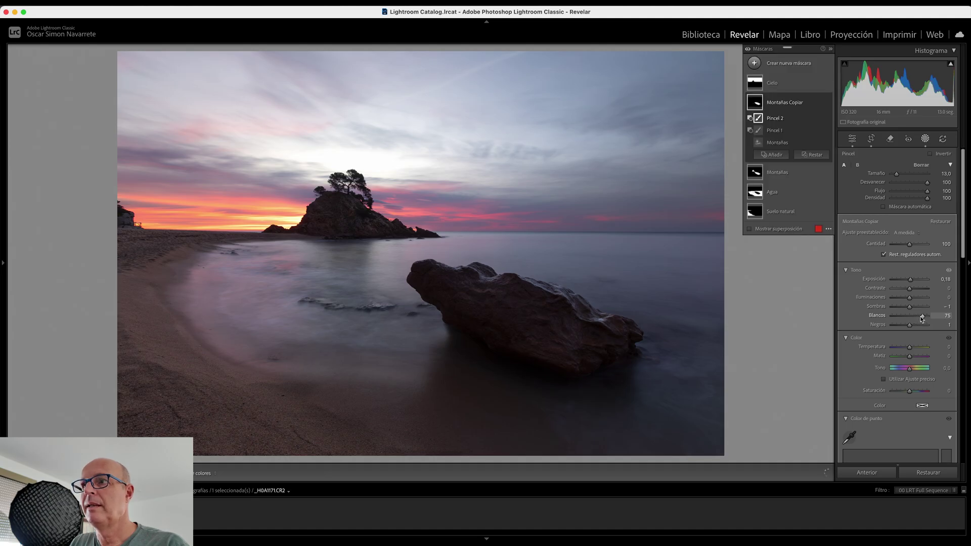
- Toggle the Montañas Copiar mask visibility repeatedly to compare before and after
click(828, 102)
click(827, 103)
click(828, 102)
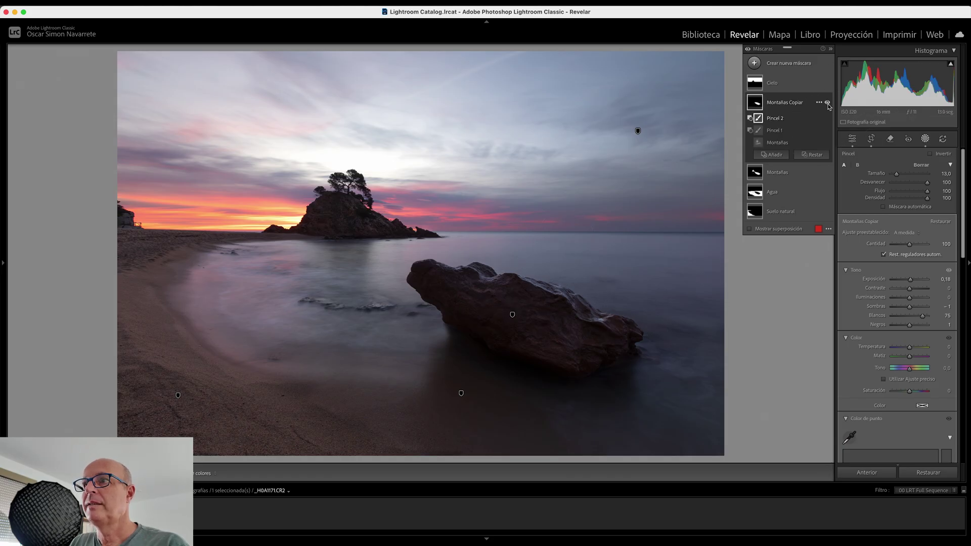
click(828, 103)
click(828, 103)
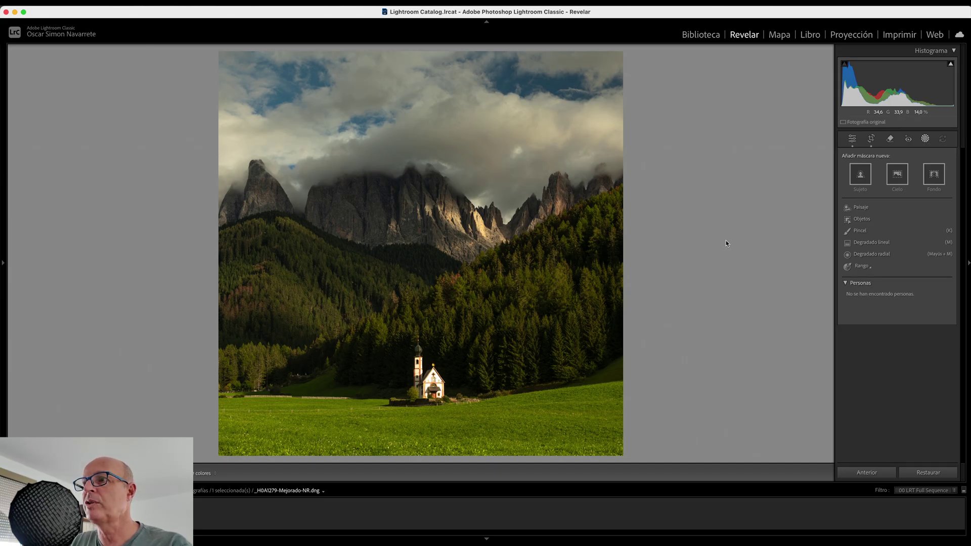
- Start a Paisaje landscape mask on the church valley photo
click(877, 212)
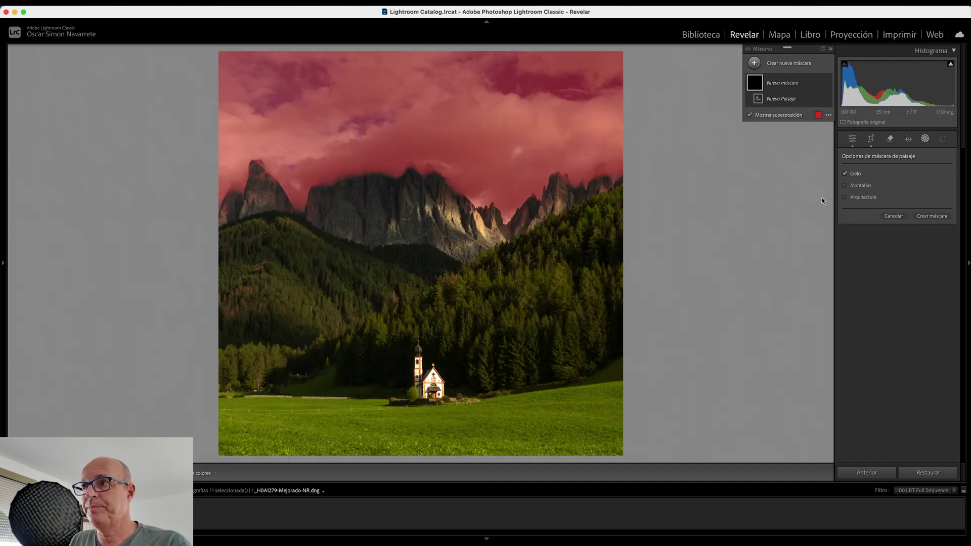
- Add Montañas and Arquitectura to the sky selection and create three separate landscape masks
click(846, 186)
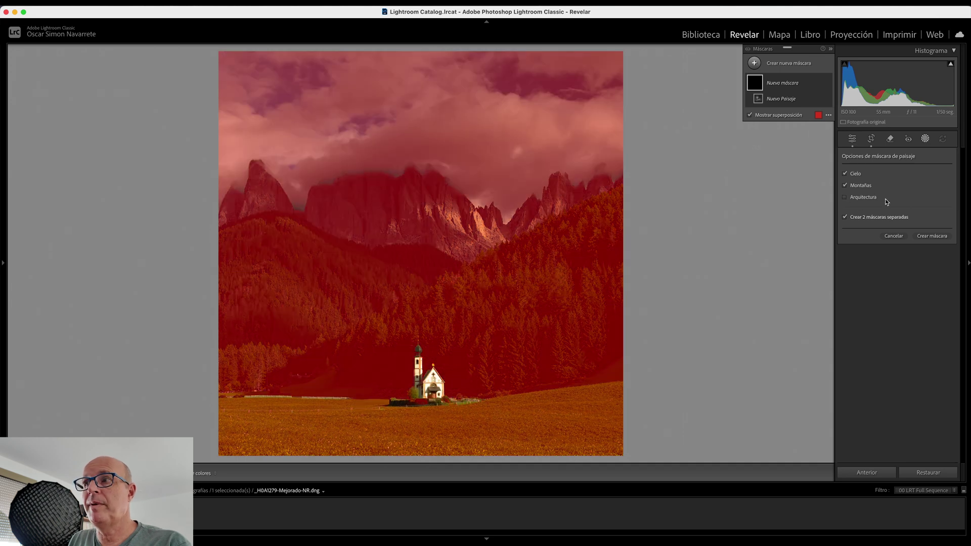
click(846, 197)
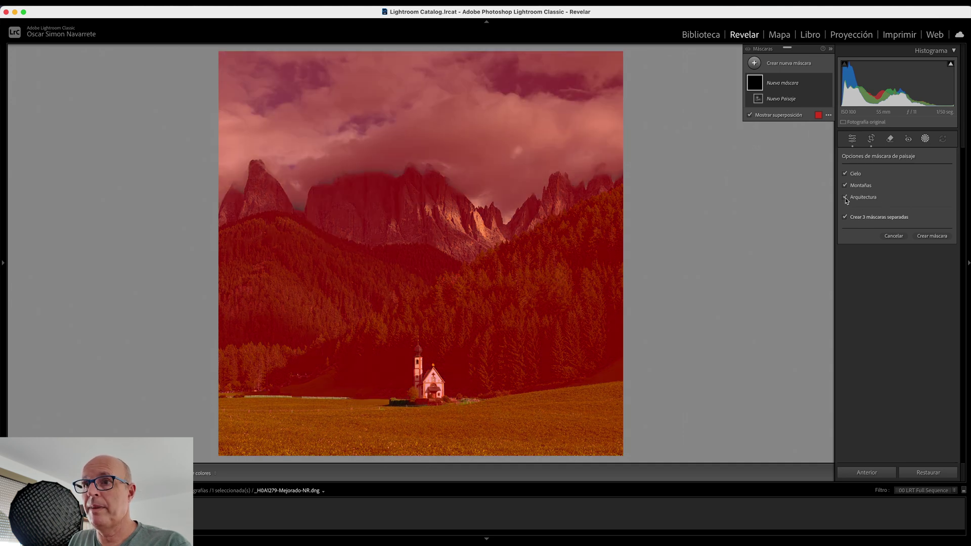
click(938, 239)
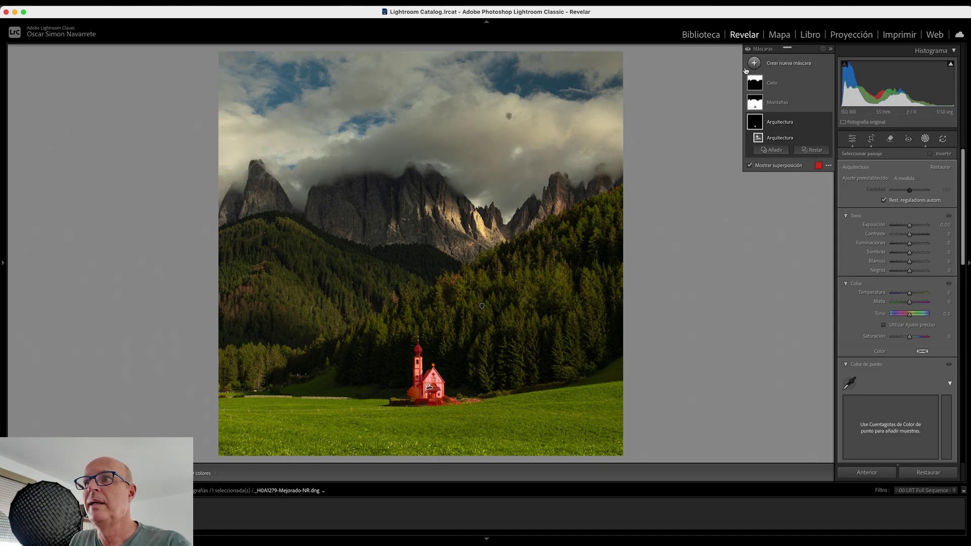
- Duplicate the Montañas mask, then erase the rocky peaks and ridge from the original Montañas mask
click(757, 105)
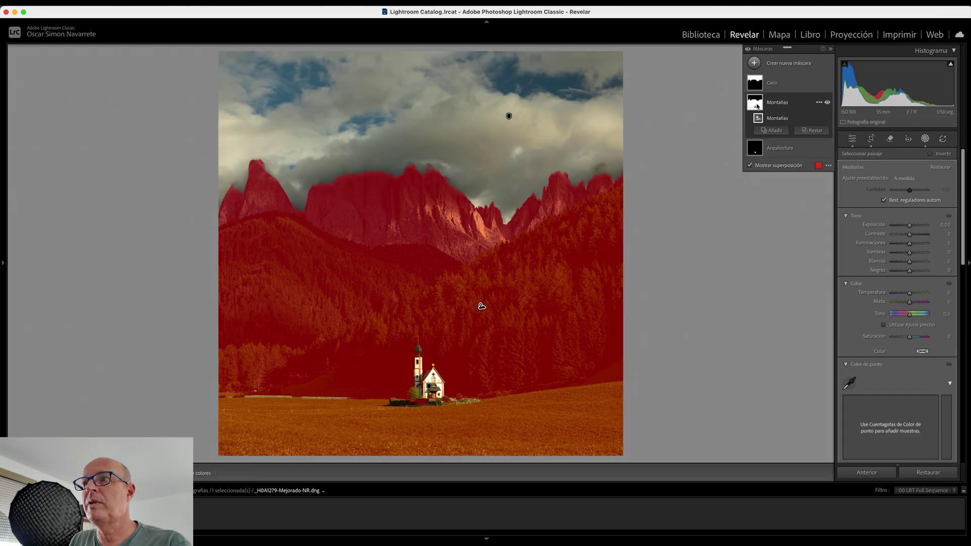
click(823, 104)
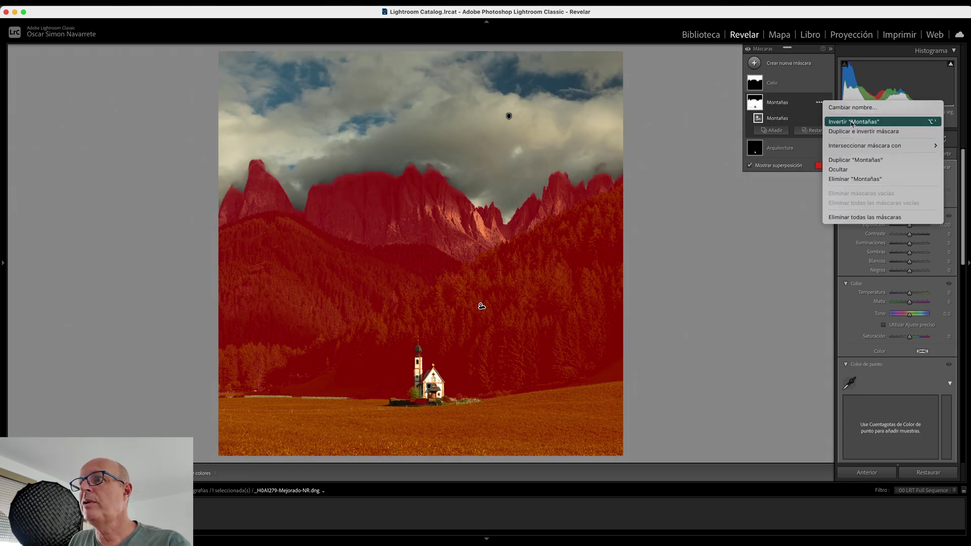
click(851, 161)
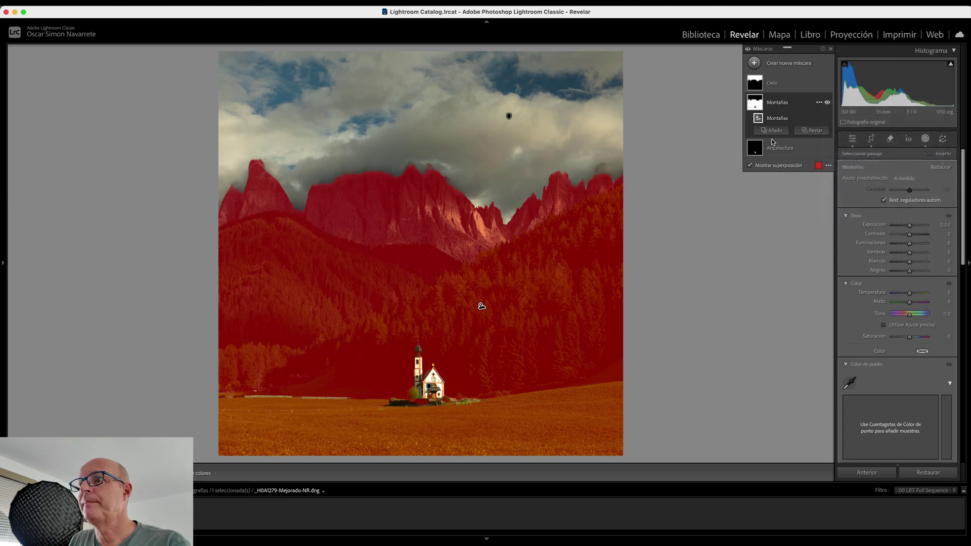
click(762, 149)
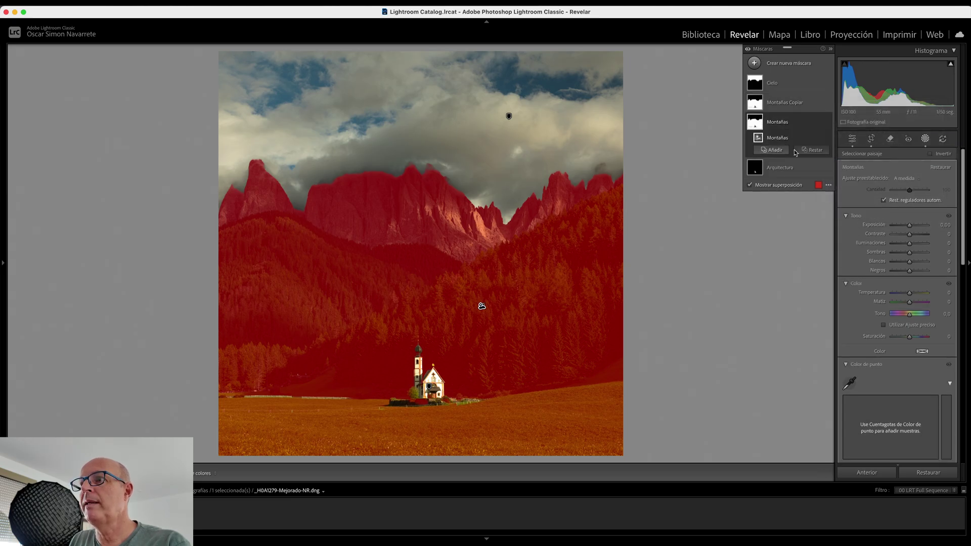
click(812, 150)
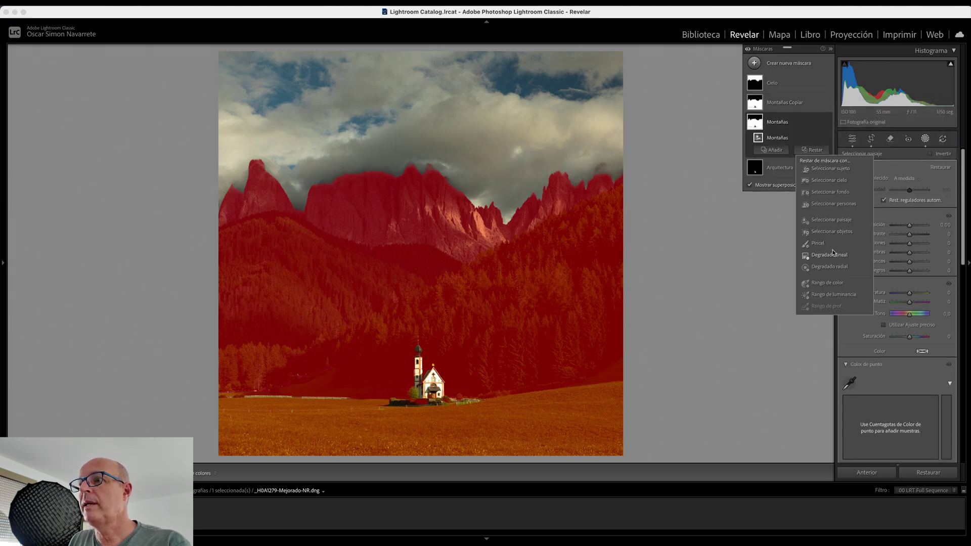
click(818, 244)
mouse_move(240, 194)
mouse_down()
mouse_move(241, 205)
mouse_move(471, 182)
mouse_up()
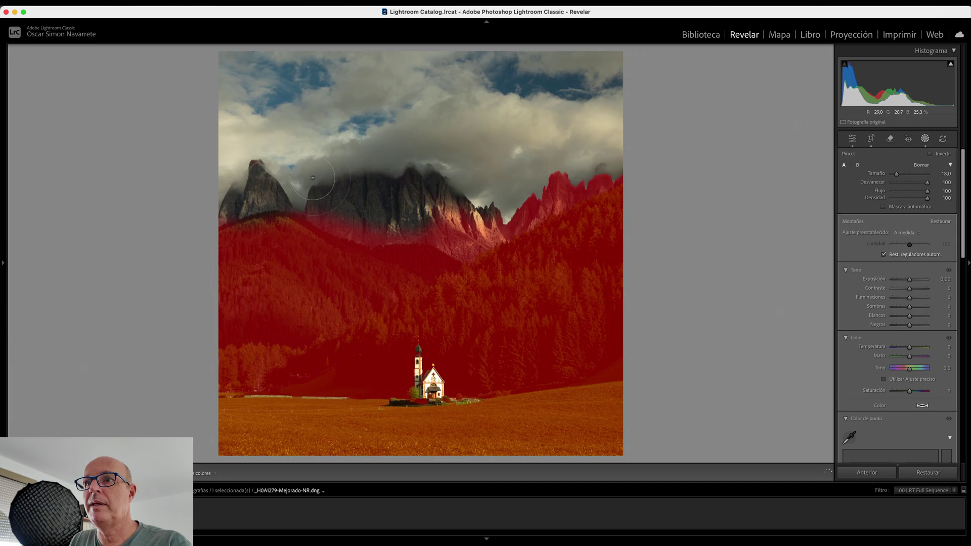
drag(488, 231, 585, 173)
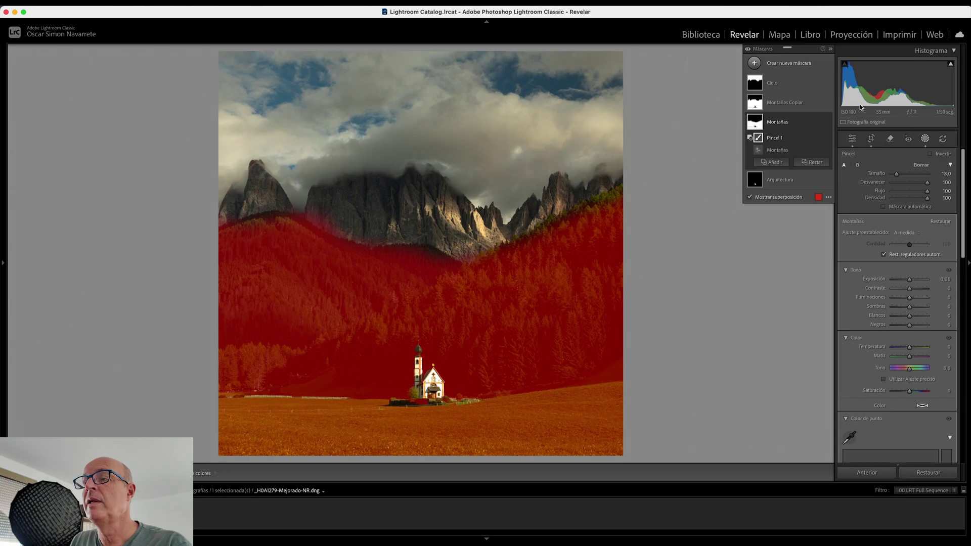
mouse_move(784, 102)
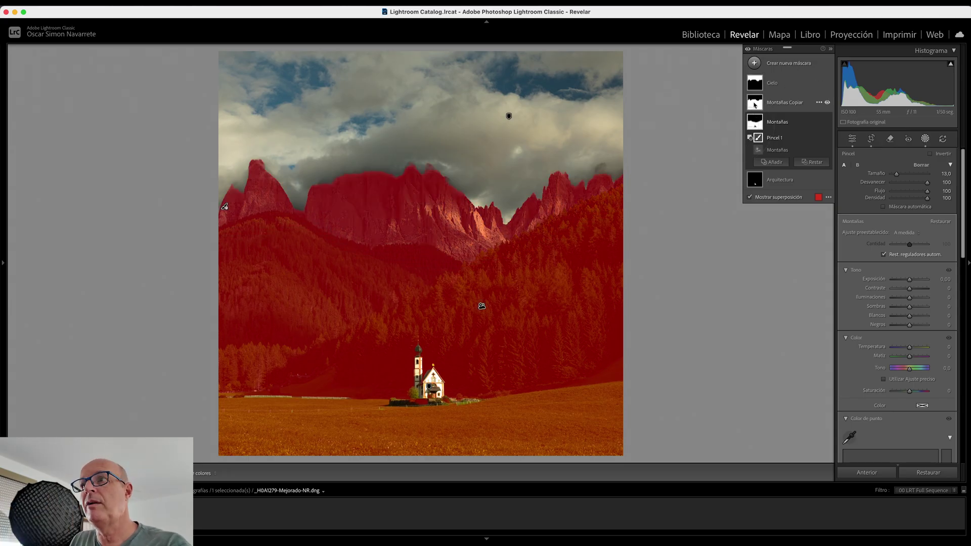
- Erase the forest band and meadow from Montañas Copiar so only the peaks remain
click(757, 103)
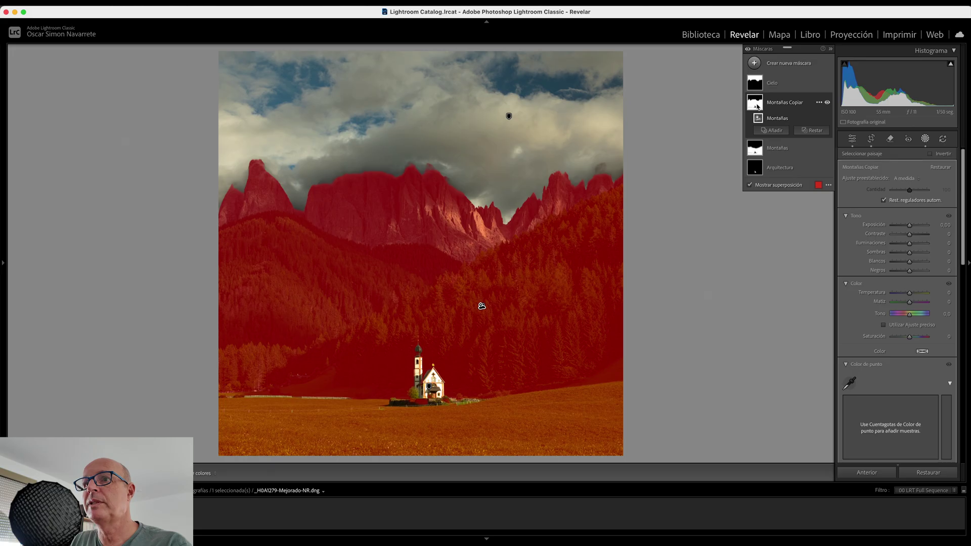
click(811, 129)
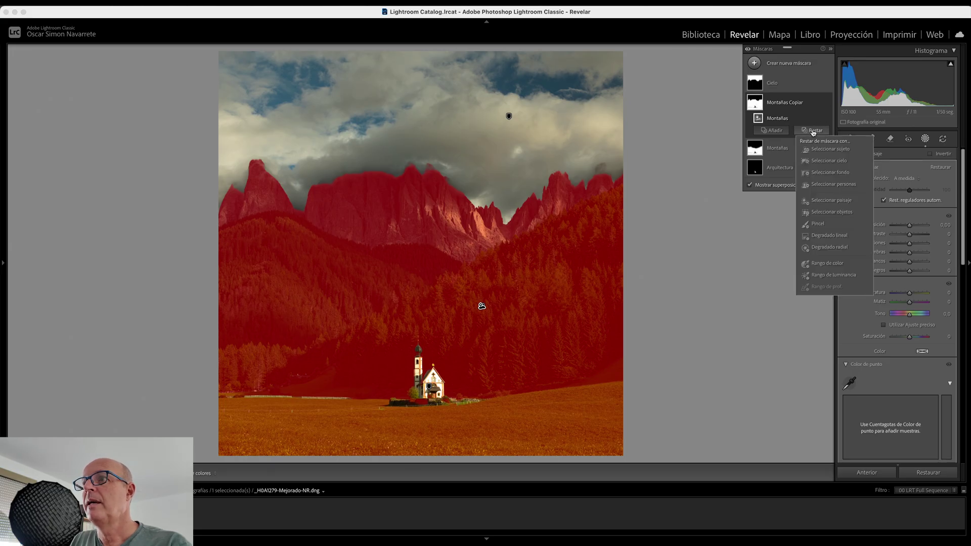
click(823, 226)
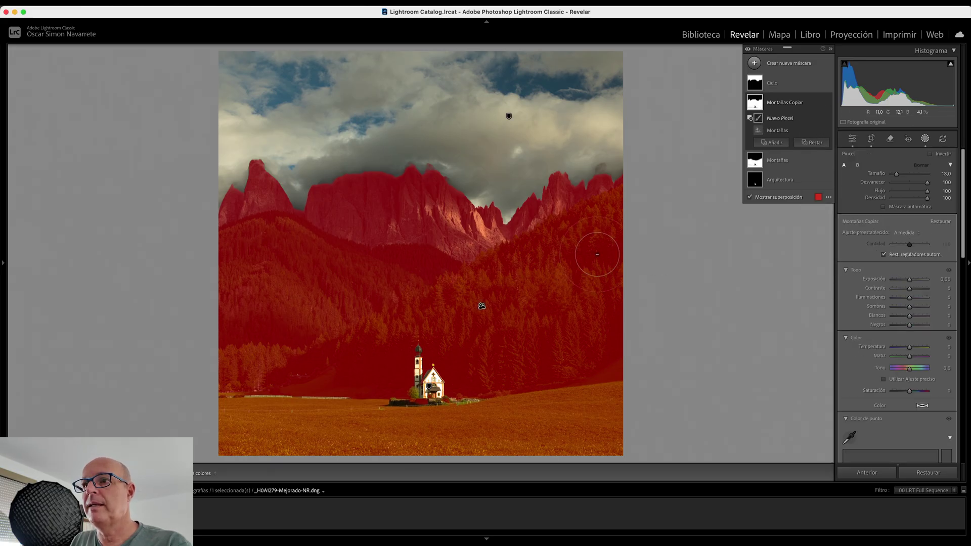
mouse_move(605, 222)
mouse_down()
mouse_move(594, 239)
mouse_move(609, 194)
mouse_up()
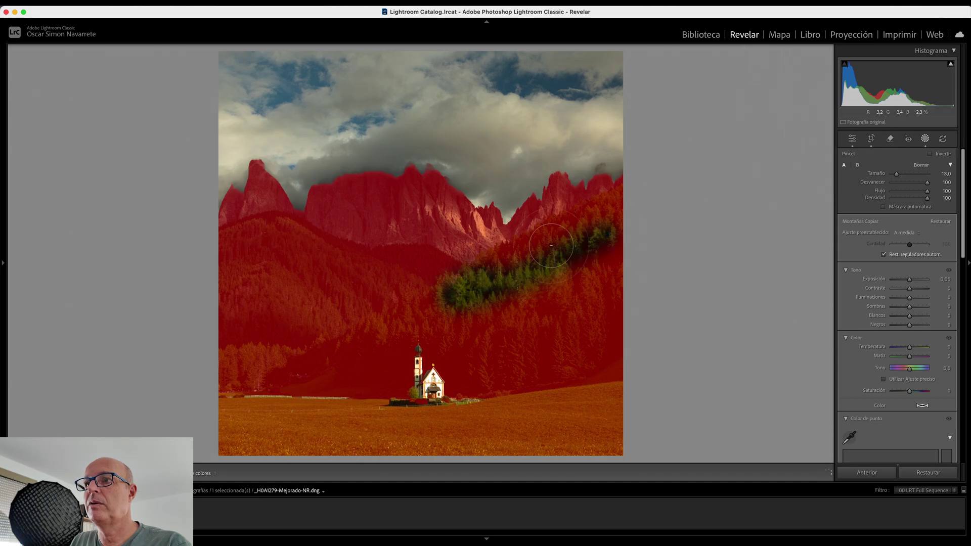
mouse_move(582, 324)
mouse_down()
mouse_move(343, 374)
mouse_move(410, 302)
mouse_move(280, 331)
mouse_move(605, 287)
mouse_up()
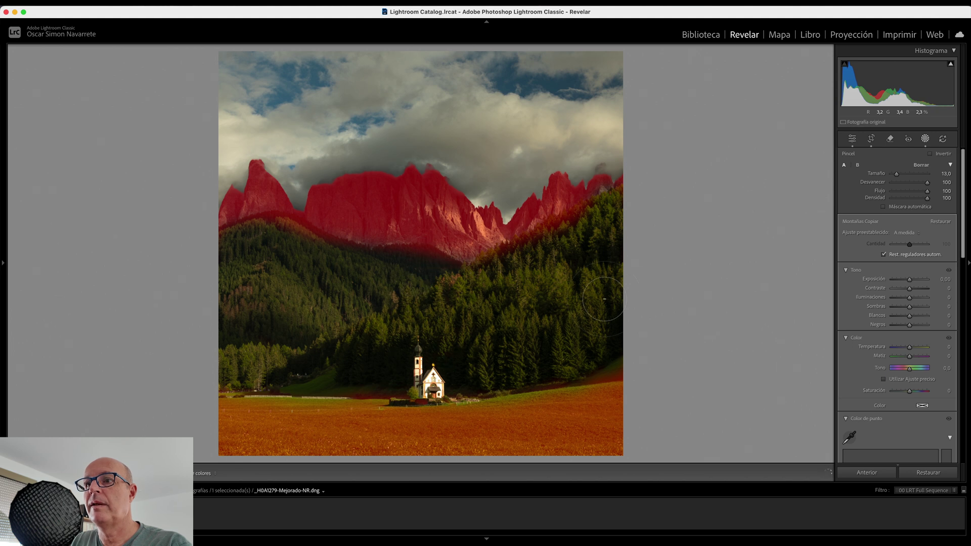
drag(452, 421, 246, 458)
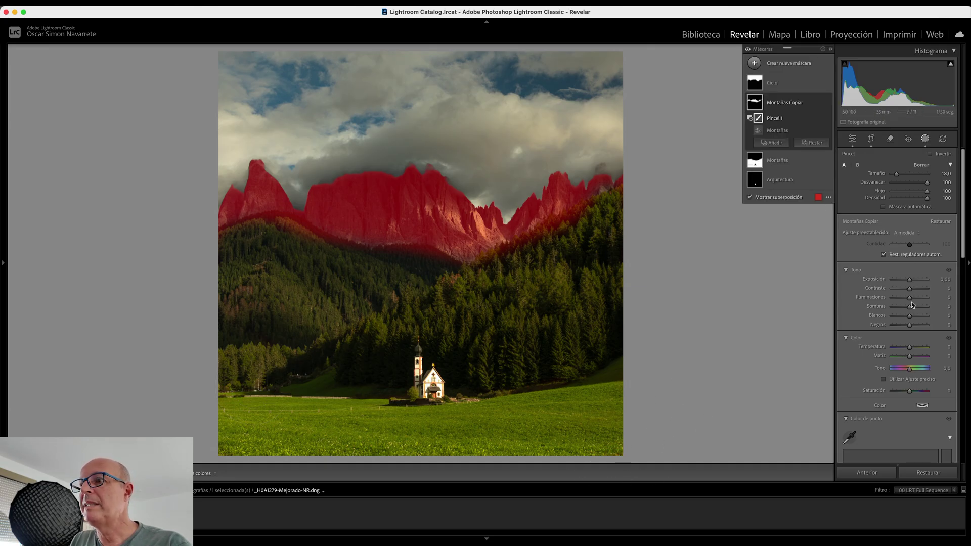
- Set peaks exposure 0.11, shadows 3; sky exposure 0.10, shadows 21, whites 13, temperature 1
click(912, 281)
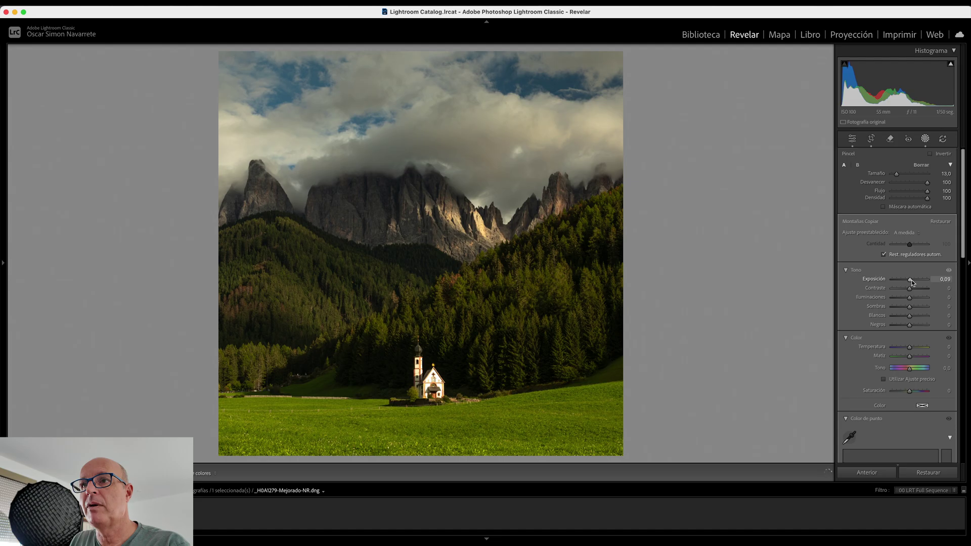
drag(910, 311, 912, 310)
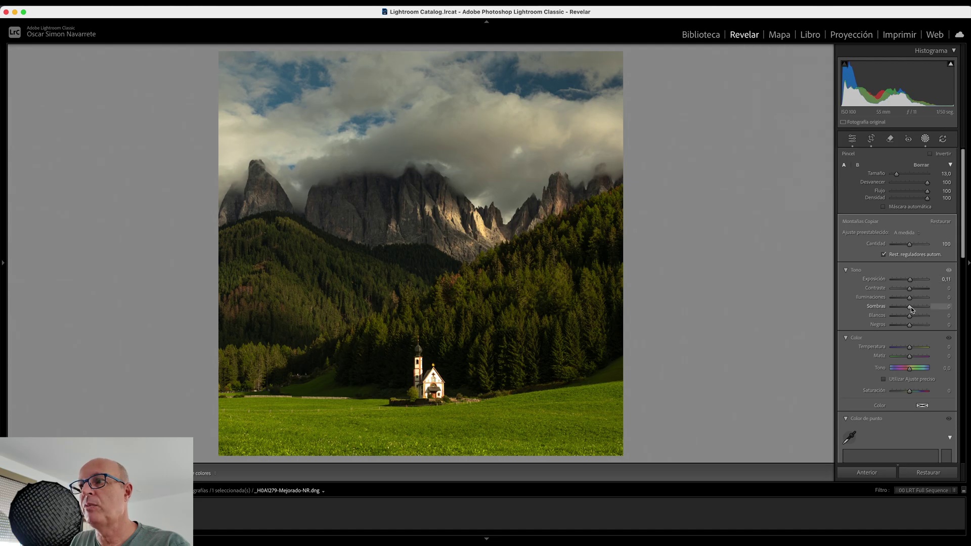
click(769, 84)
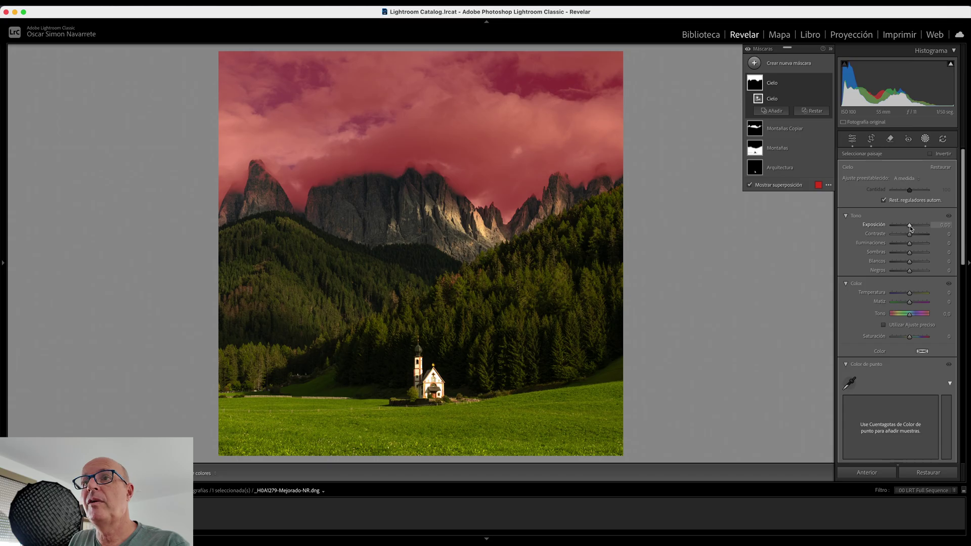
drag(910, 226, 911, 226)
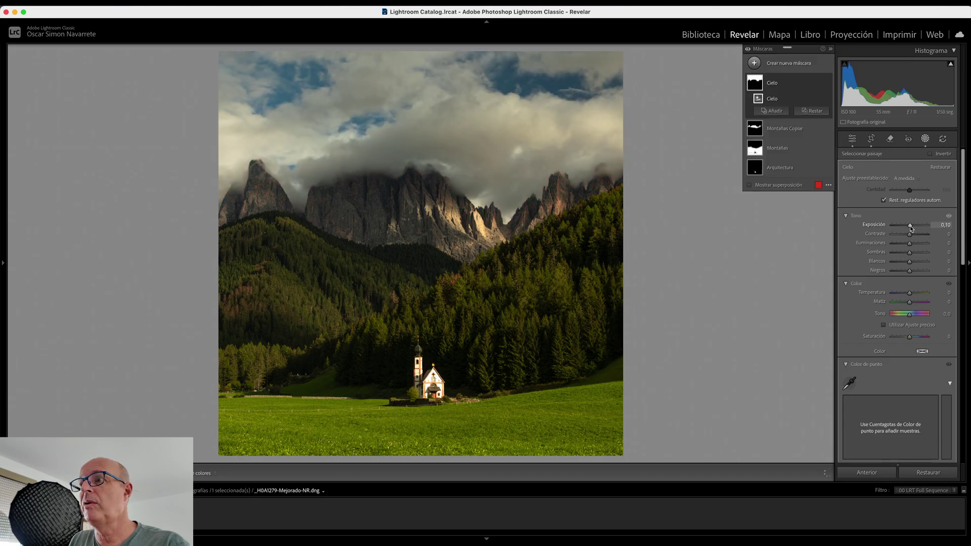
click(911, 258)
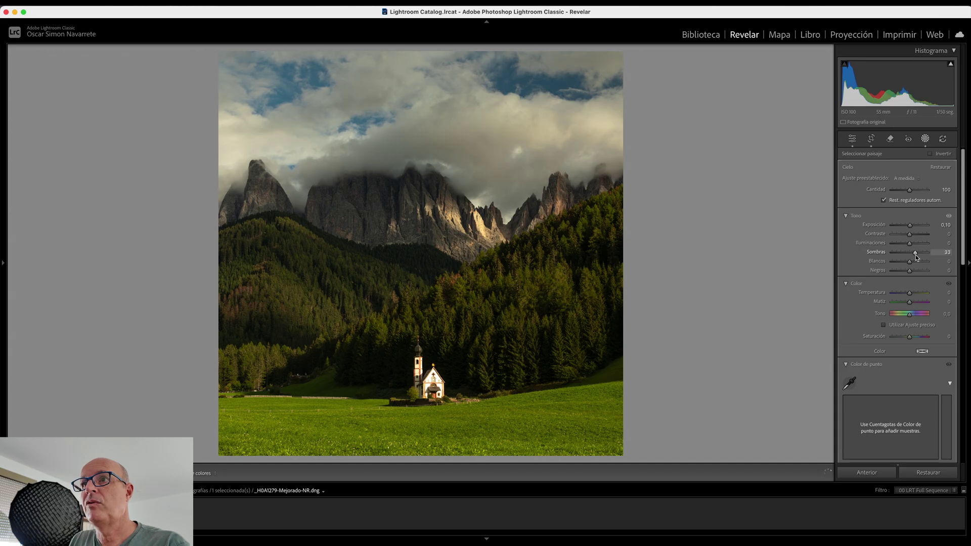
click(910, 265)
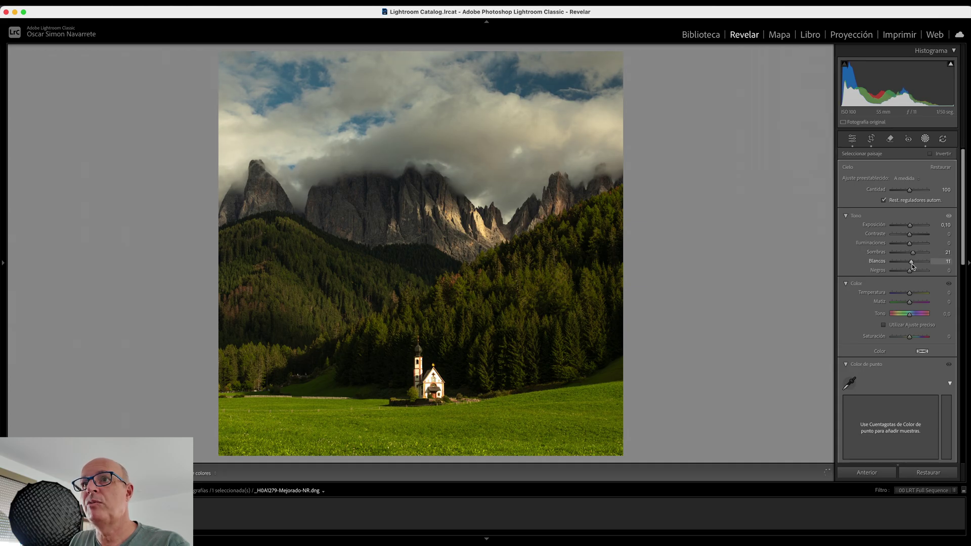
click(911, 294)
drag(911, 296, 909, 294)
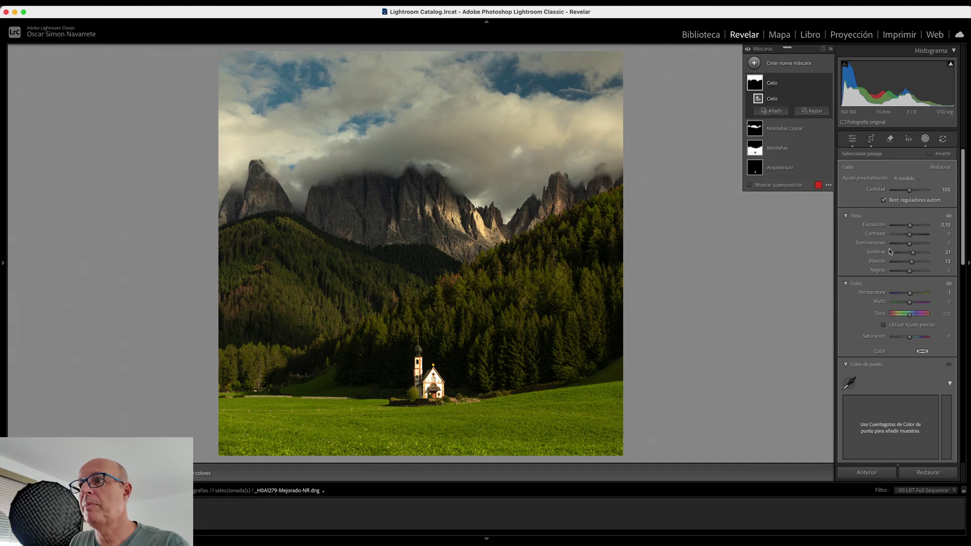
- Toggle the sky mask's visibility to compare before and after
click(828, 83)
click(828, 83)
click(828, 83)
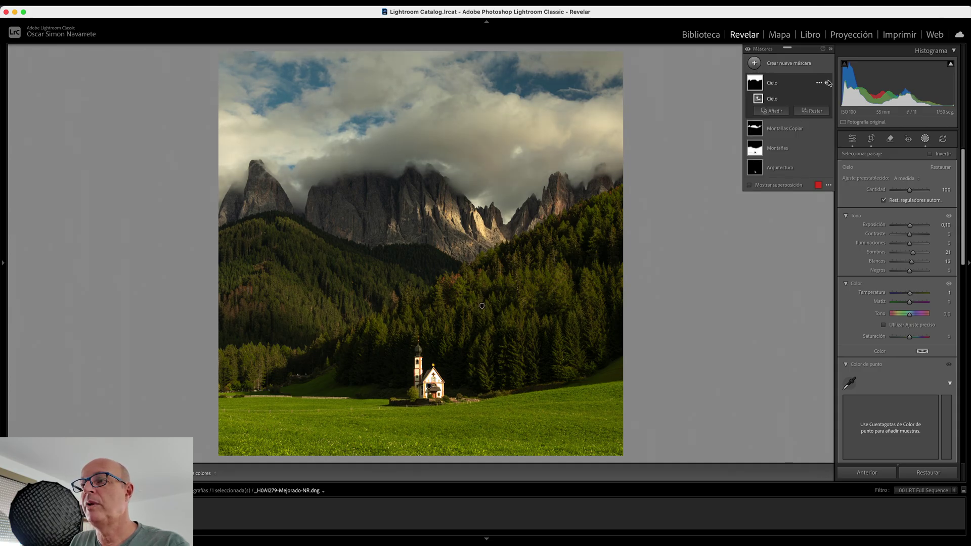
scroll(898, 250, down, 5)
- Add a touch of clarity to the sky and raise the Montañas Copiar whites to 39
scroll(906, 260, down, 3)
scroll(932, 295, down, 3)
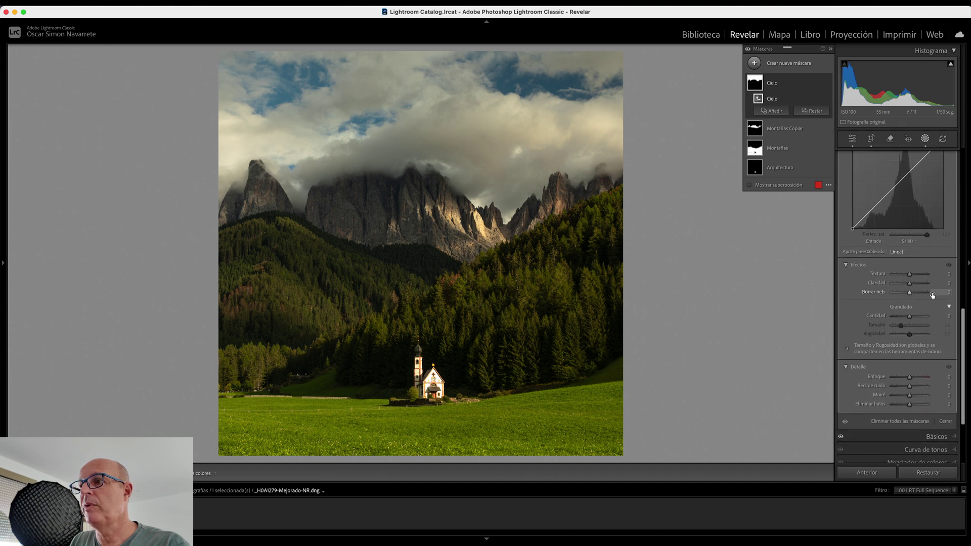
click(911, 288)
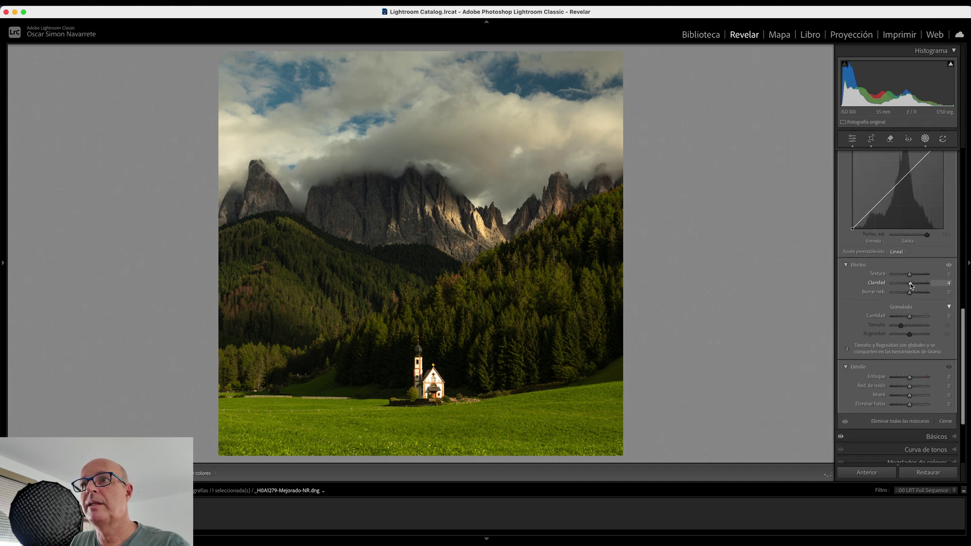
click(786, 102)
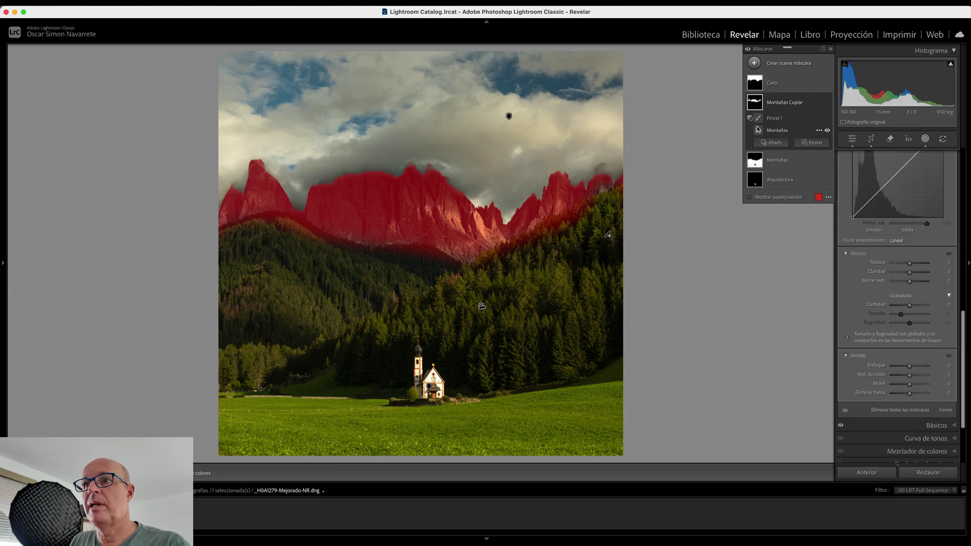
scroll(906, 243, up, 5)
scroll(908, 248, up, 3)
scroll(911, 253, up, 2)
drag(912, 253, 922, 254)
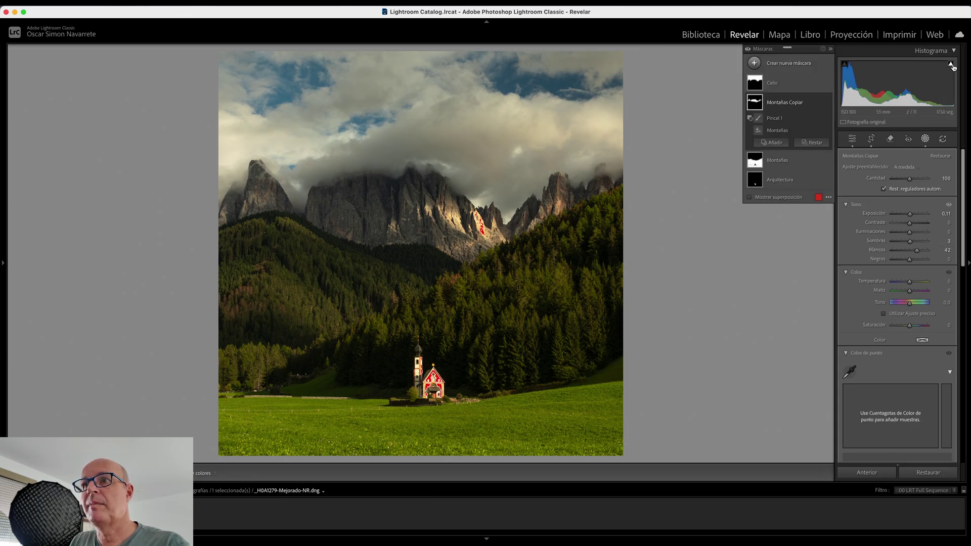
drag(919, 251, 918, 252)
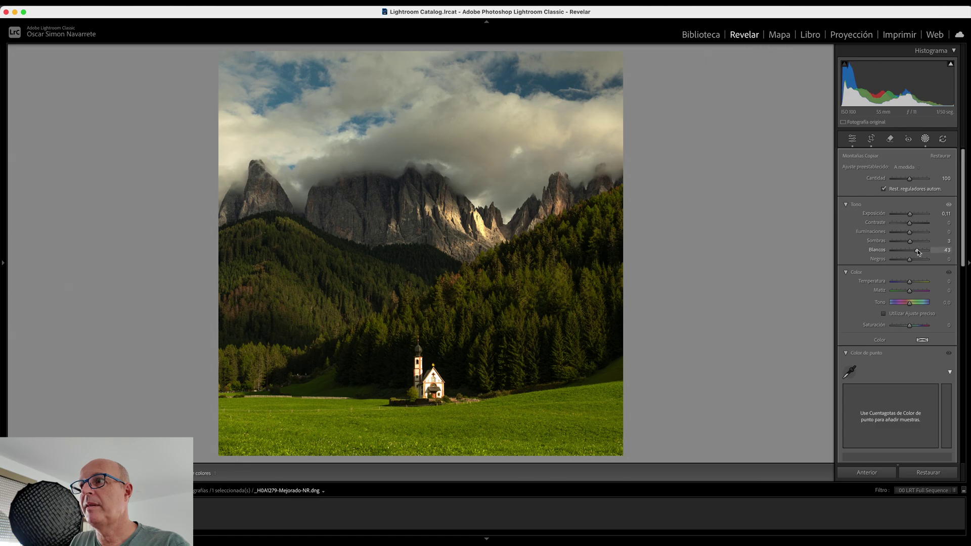
drag(918, 252, 915, 235)
- Set the Montañas mask whites to 31 and slightly lower the Arquitectura mask's whites
click(760, 165)
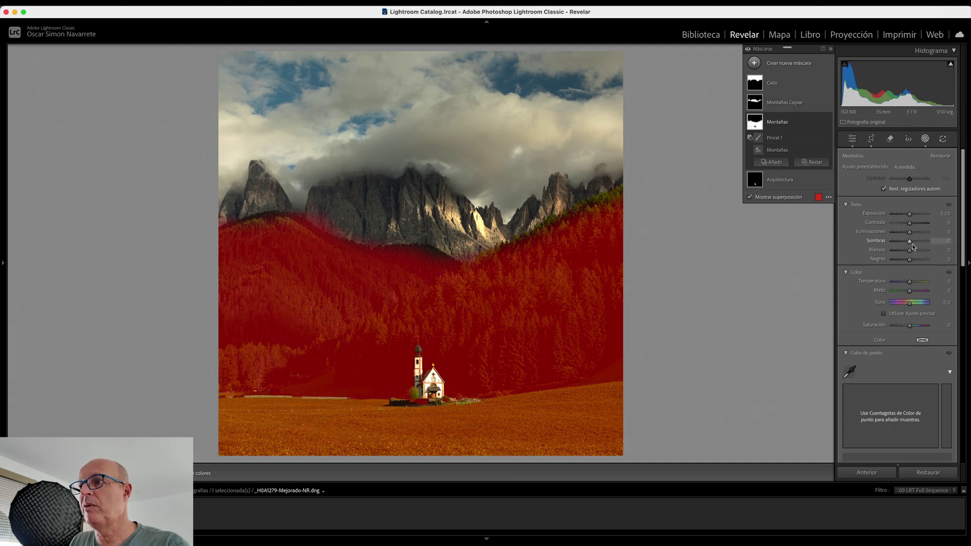
drag(911, 250, 916, 253)
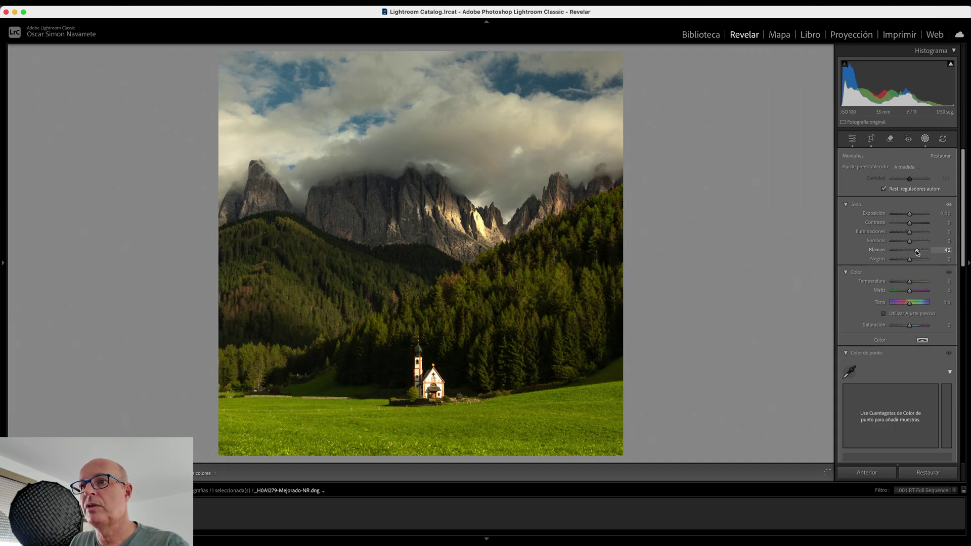
mouse_move(918, 253)
mouse_down()
mouse_move(912, 236)
mouse_move(912, 260)
mouse_up()
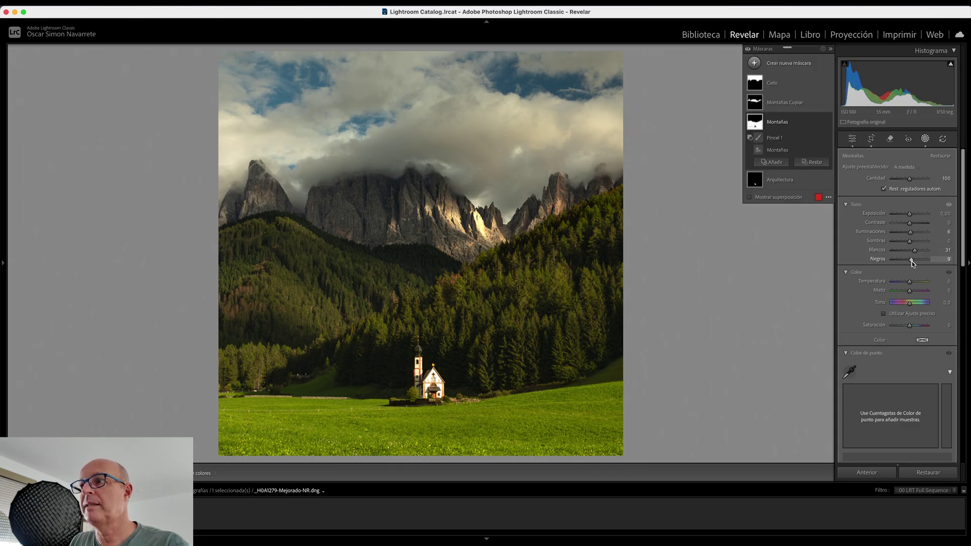
click(756, 180)
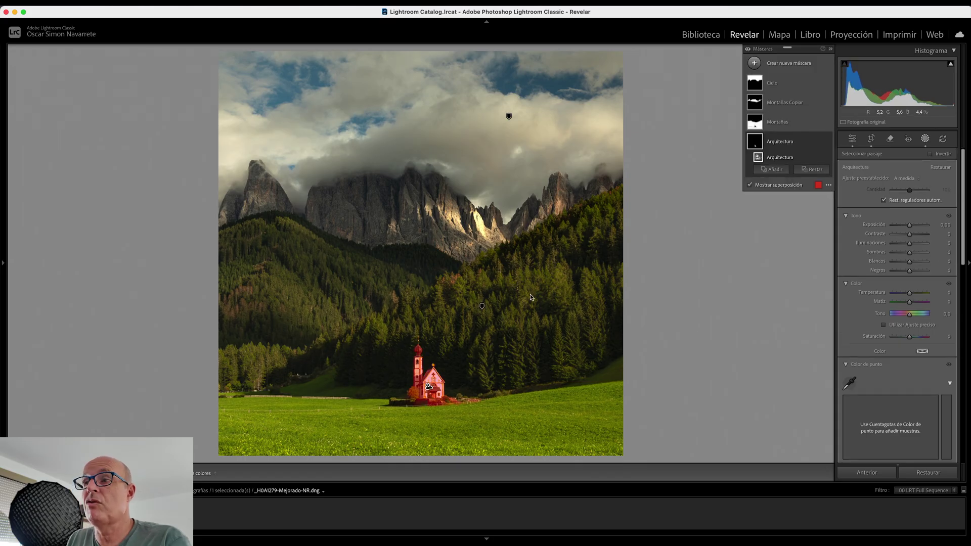
drag(910, 262, 908, 264)
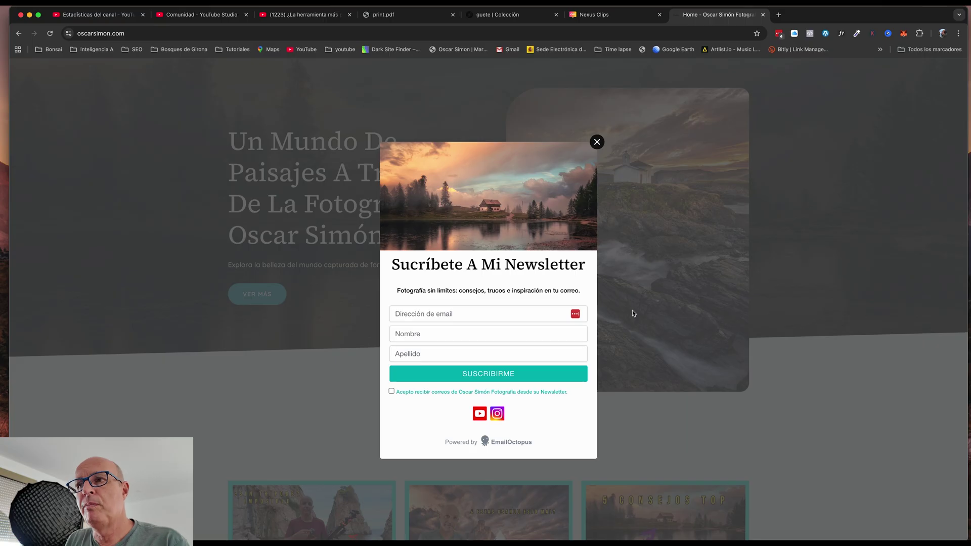
- Close the newsletter popup, browse down through Últimas Entradas, and return to the top
click(598, 144)
scroll(456, 308, down, 5)
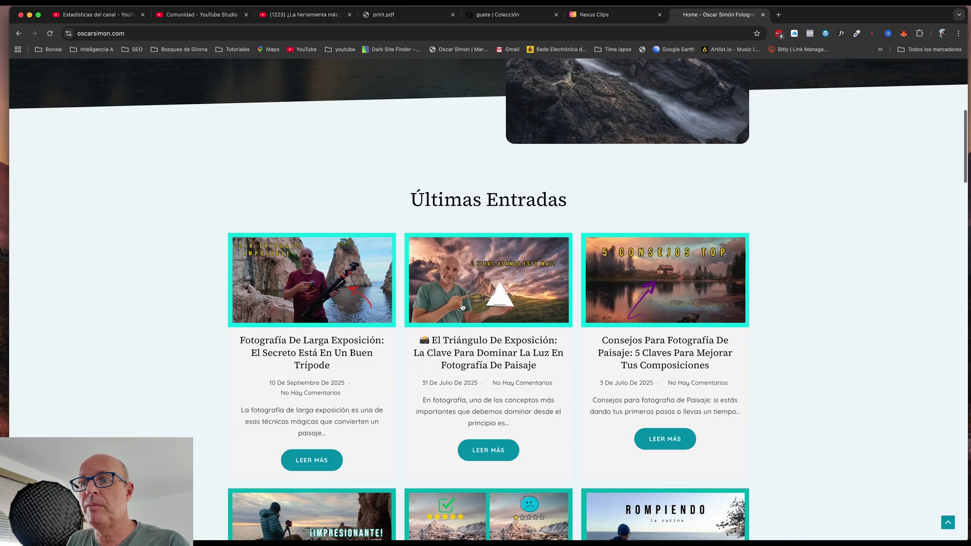
scroll(471, 306, down, 4)
scroll(486, 305, down, 3)
scroll(503, 303, down, 4)
scroll(504, 303, down, 5)
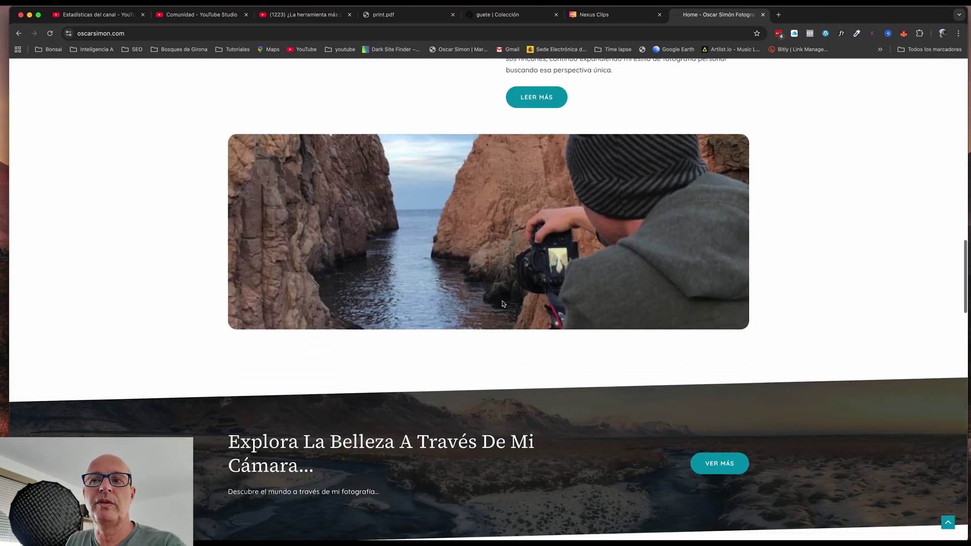
scroll(504, 303, up, 10)
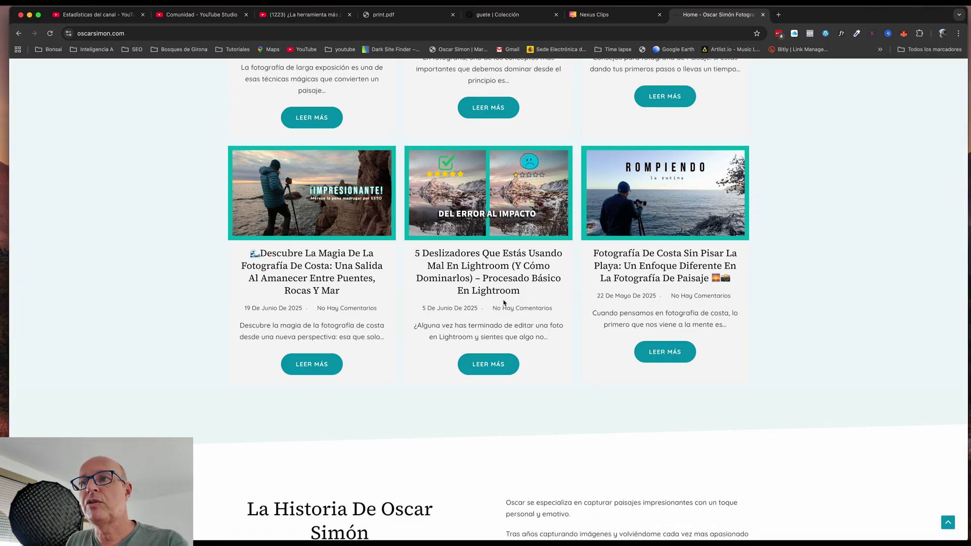
scroll(505, 298, up, 6)
scroll(508, 288, up, 2)
scroll(511, 279, up, 4)
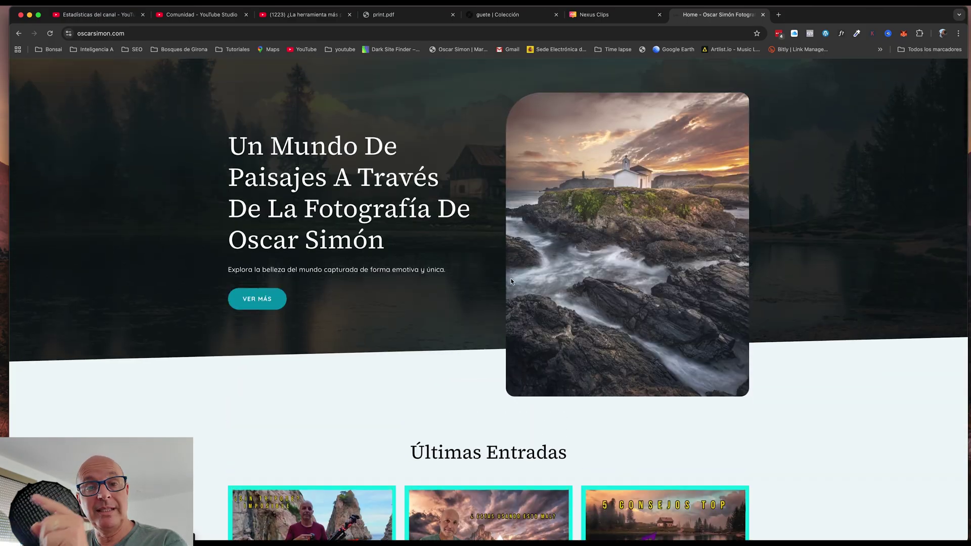
scroll(511, 279, up, 1)
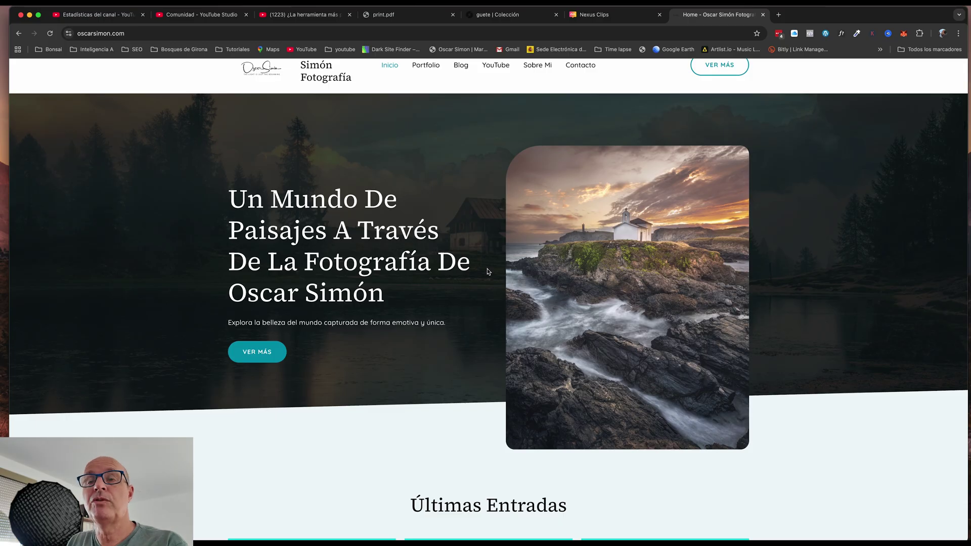